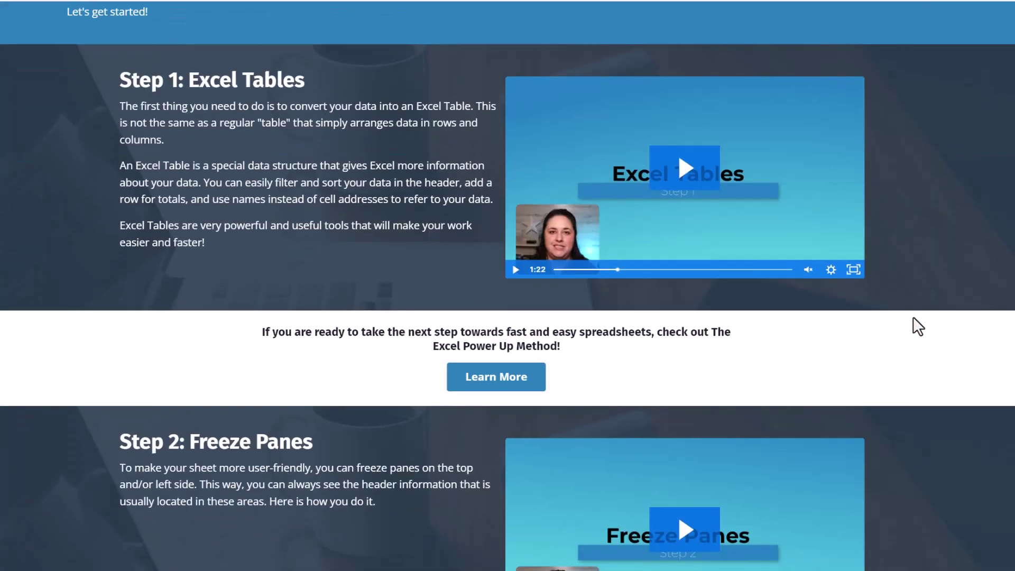
scroll(912, 317, "down", 20)
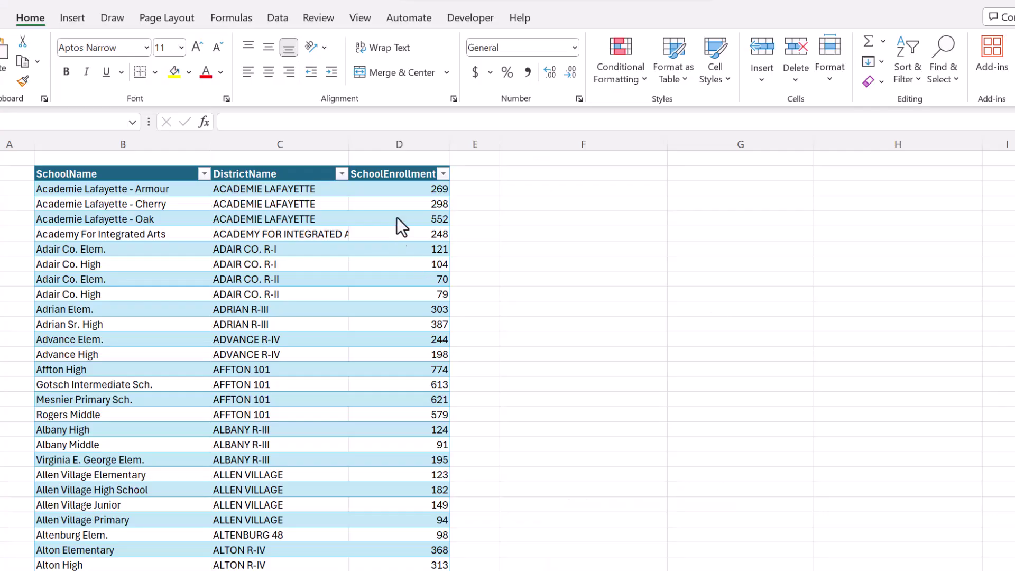
Enter =TAKE(Schools,10,3) in F3 to return the first 10 schools with all three columns
left_click(508, 189)
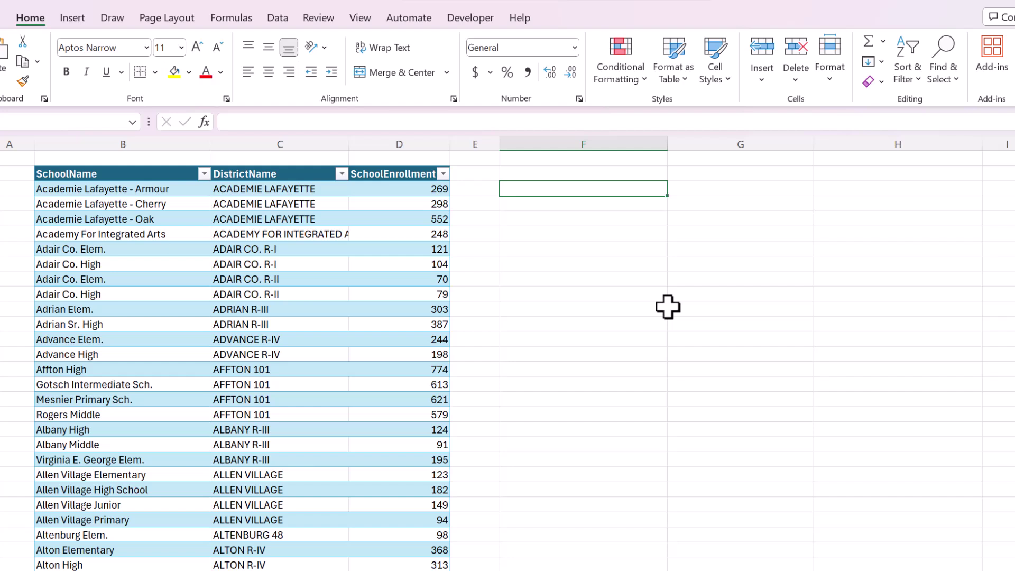
type("=TAKE")
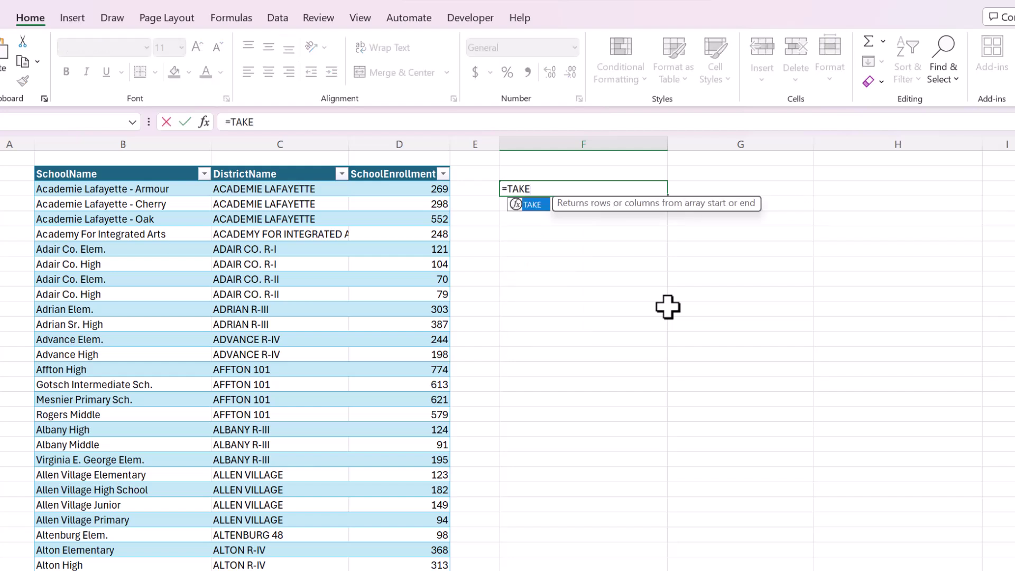
type("(")
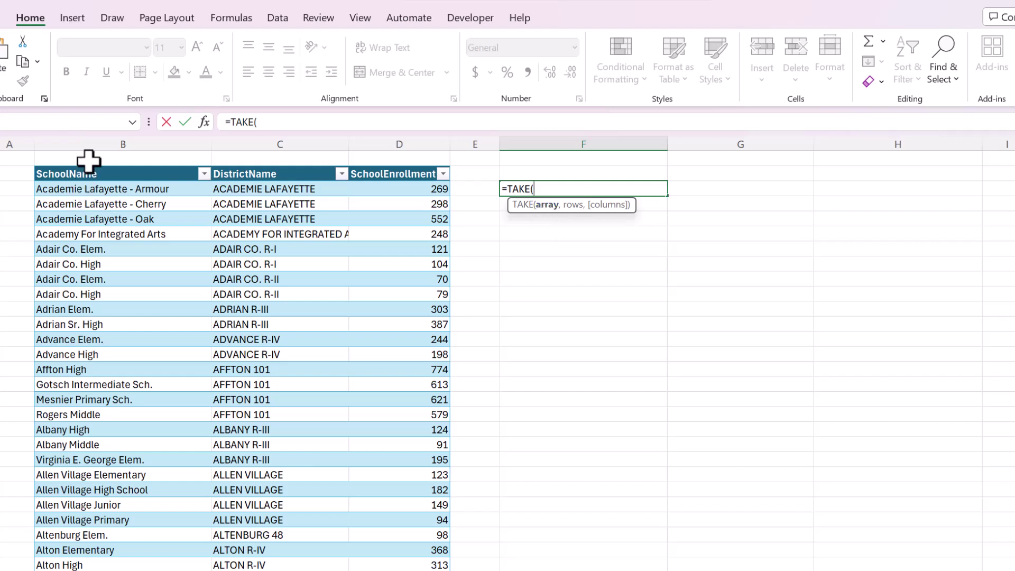
left_click_drag(91, 159, 355, 162)
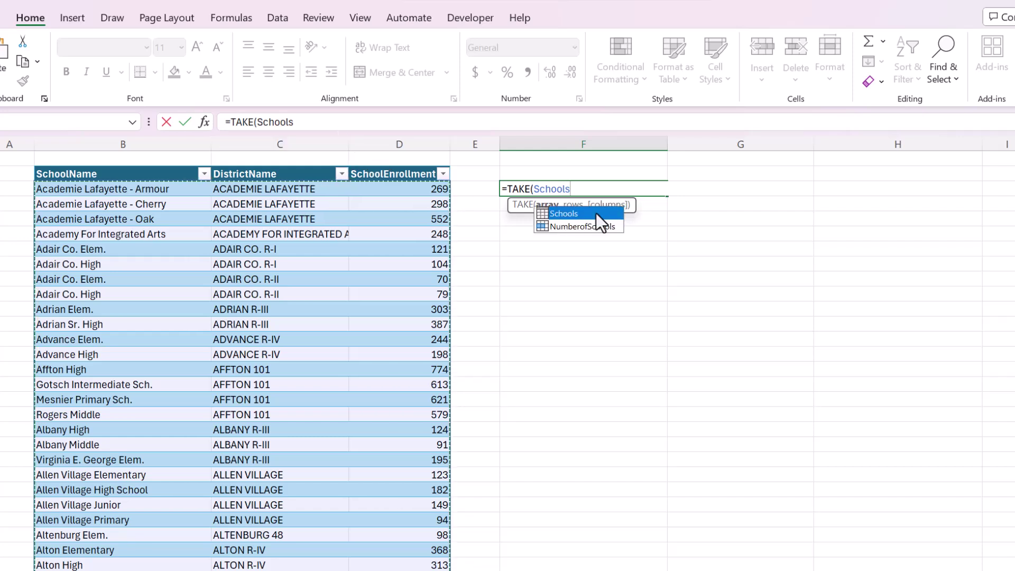
type(",10")
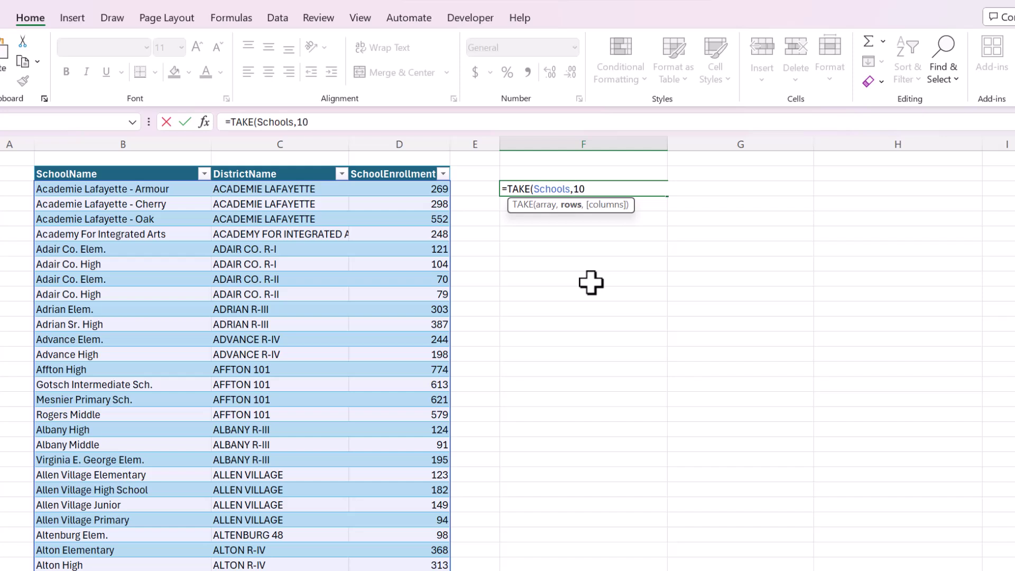
type(",")
type("3)")
key("Return")
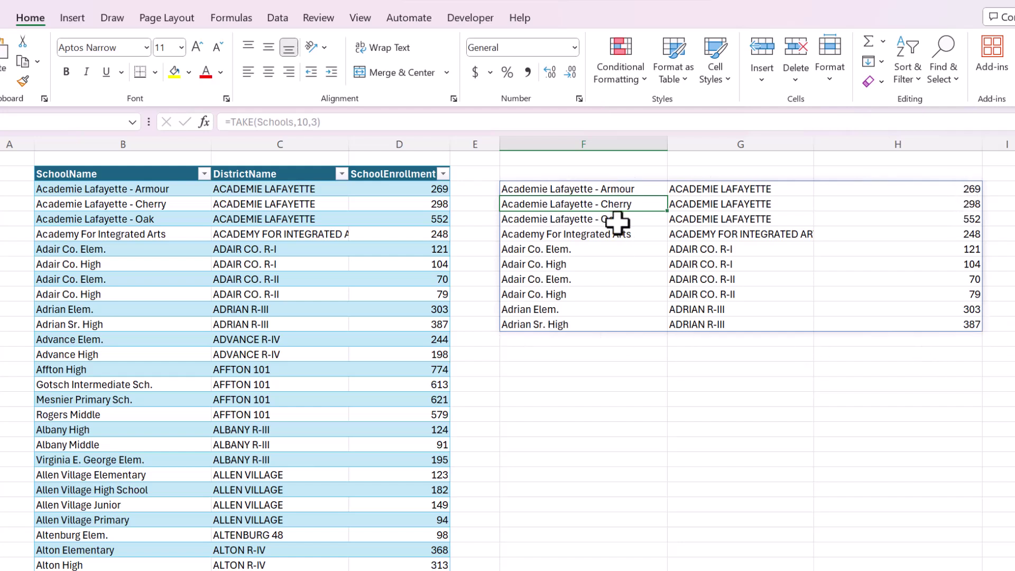
Change the formula to =TAKE(Schools,10,2) so only two columns are returned
left_click(596, 189)
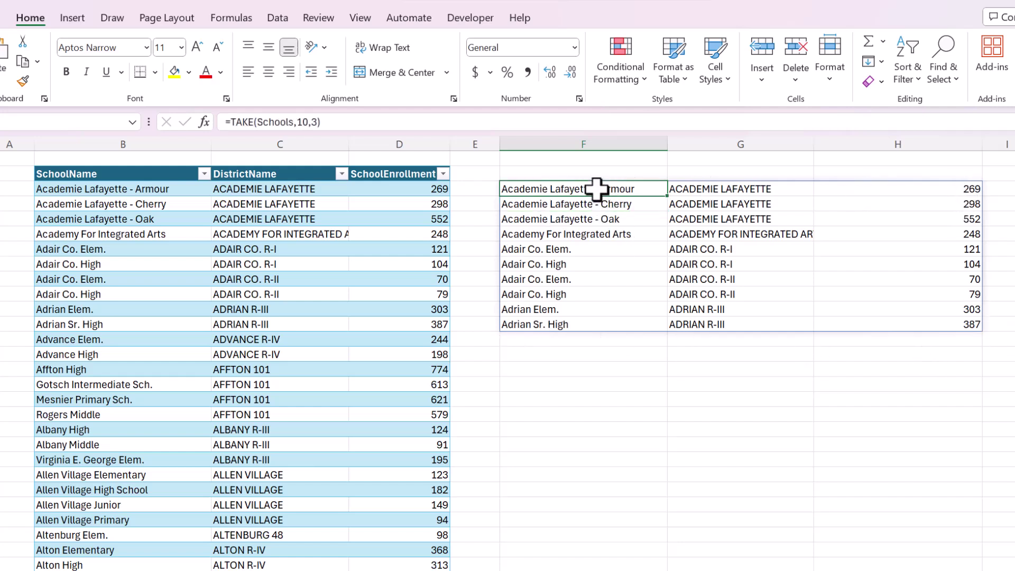
left_click(315, 122)
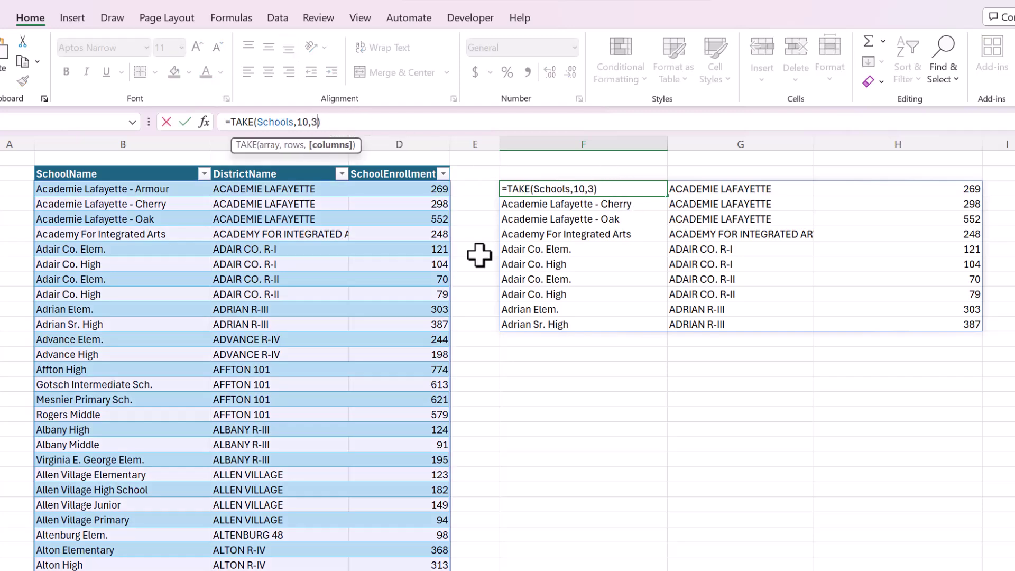
type("2")
key("BackSpace")
type("2")
key("Return")
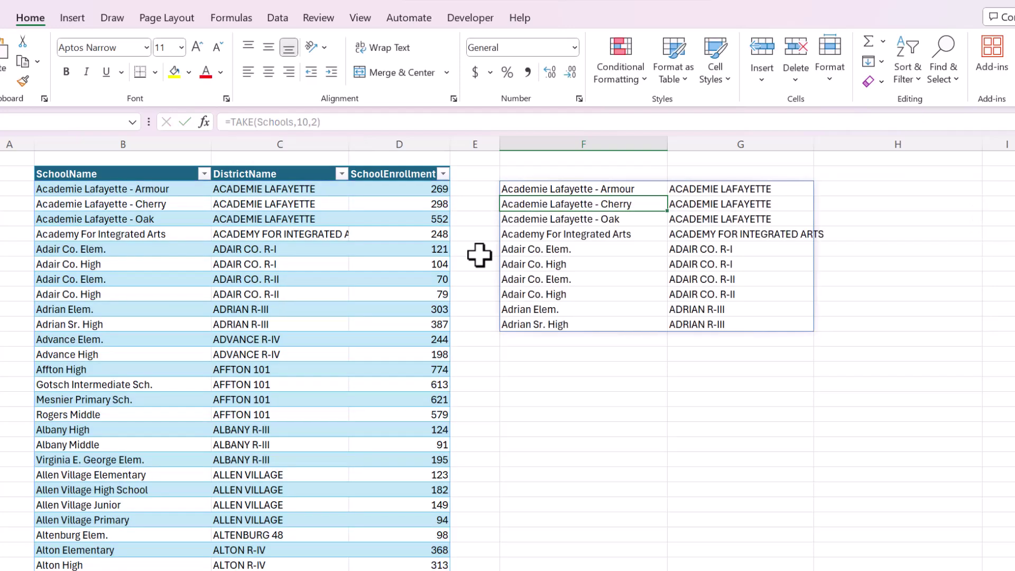
Edit the formula to =TAKE(Schools,-10) to return the last 10 schools
left_click(518, 189)
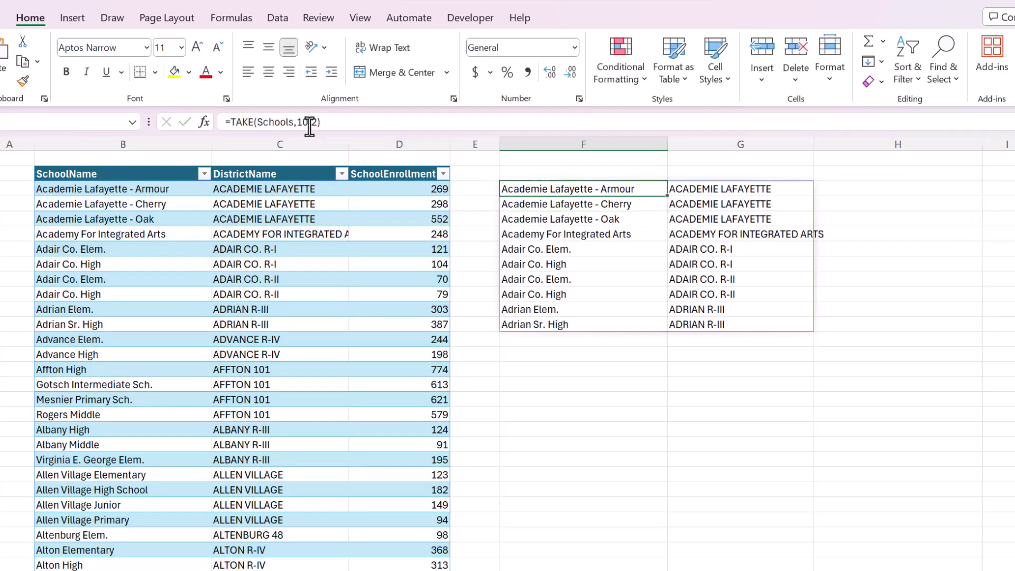
left_click(315, 122)
left_click_drag(317, 122, 297, 122)
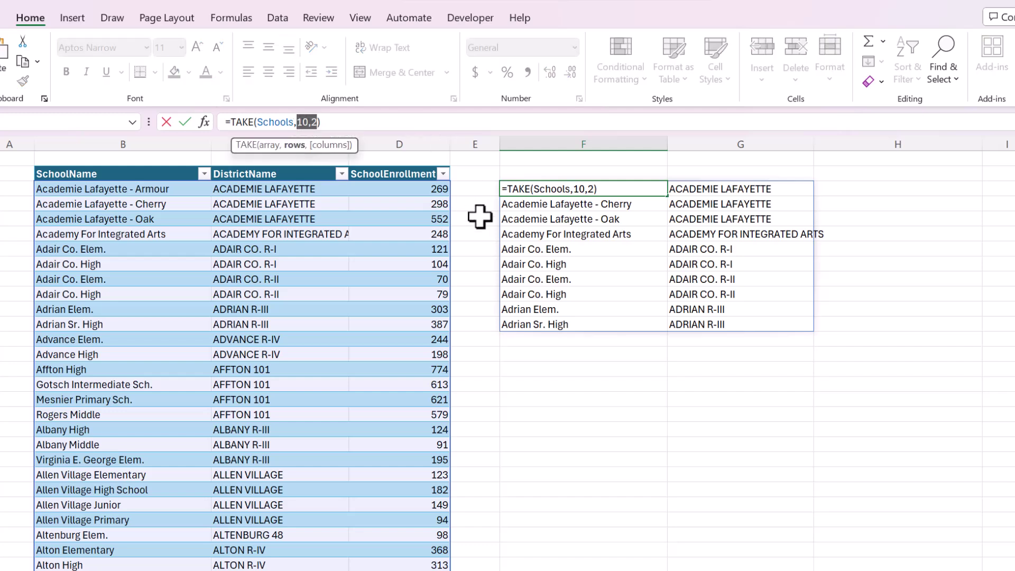
key("BackSpace")
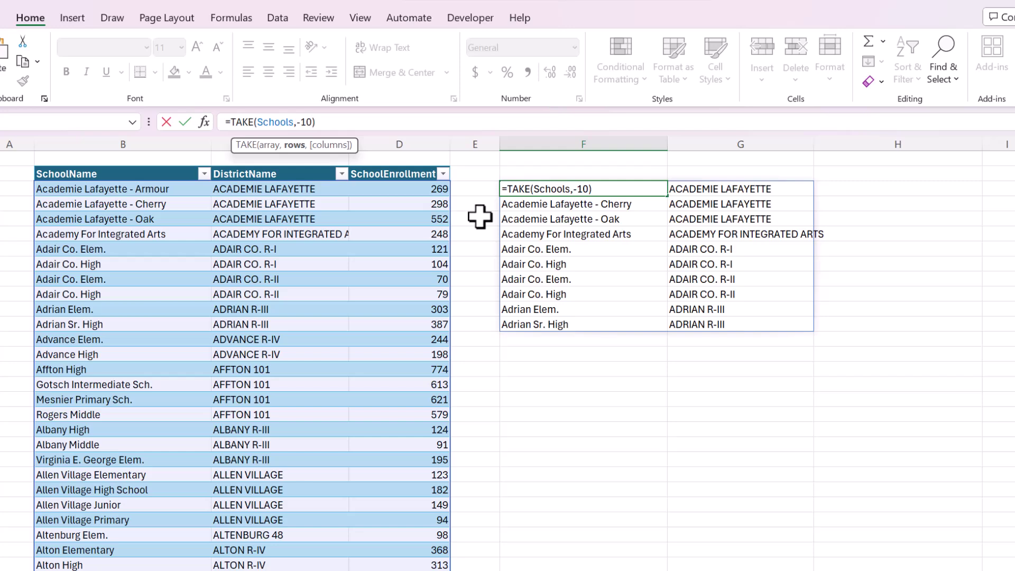
key("Return")
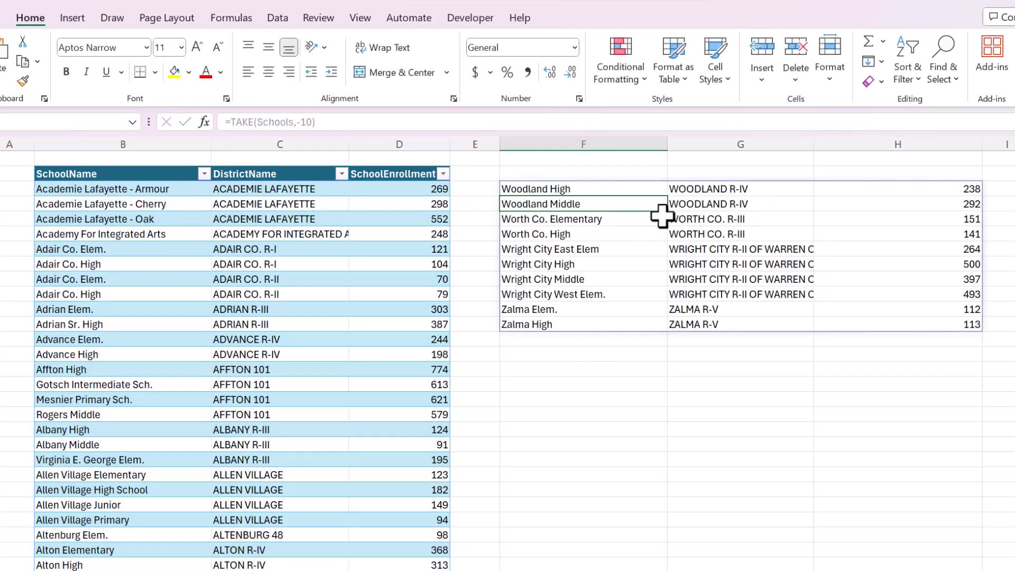
left_click(585, 203)
left_click(580, 191)
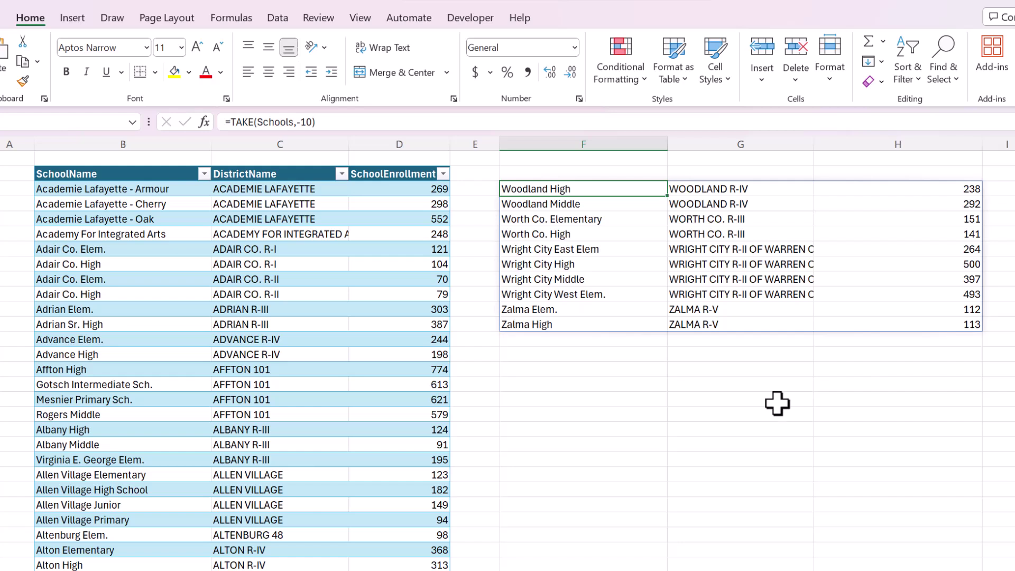
left_click(243, 217)
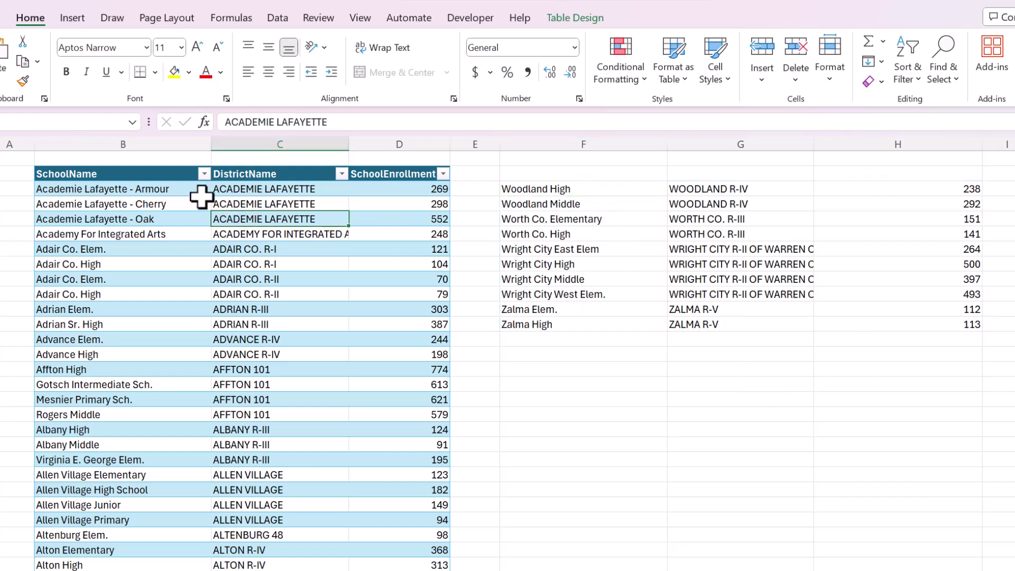
left_click(190, 232)
left_click(547, 192)
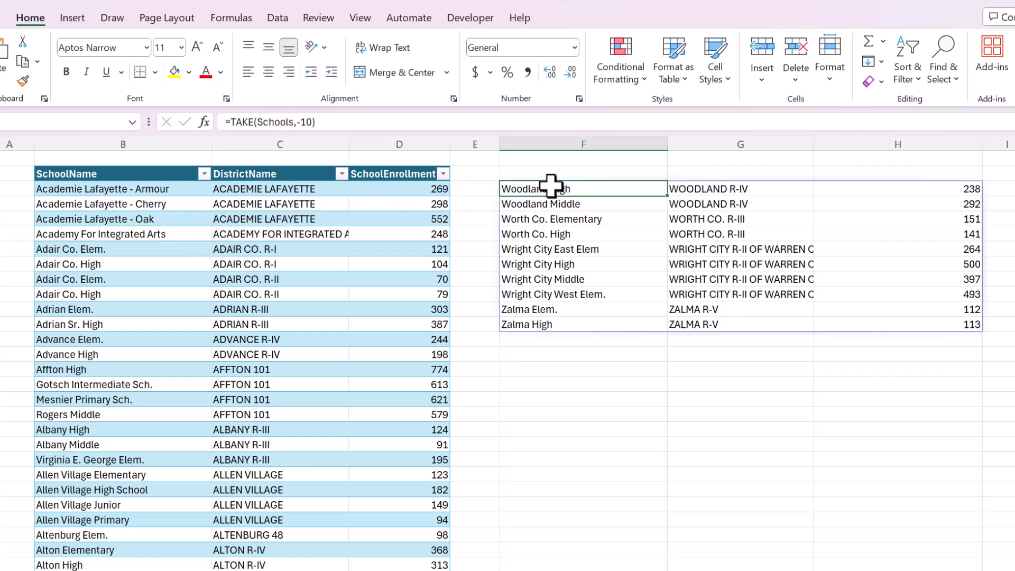
left_click_drag(257, 123, 298, 123)
left_click(325, 123)
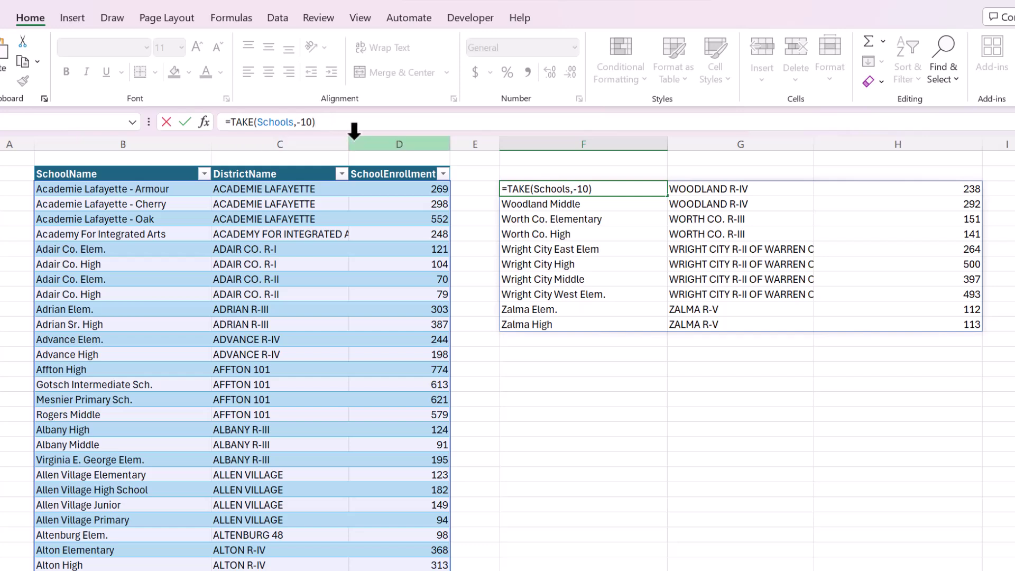
key("Return")
left_click(477, 205)
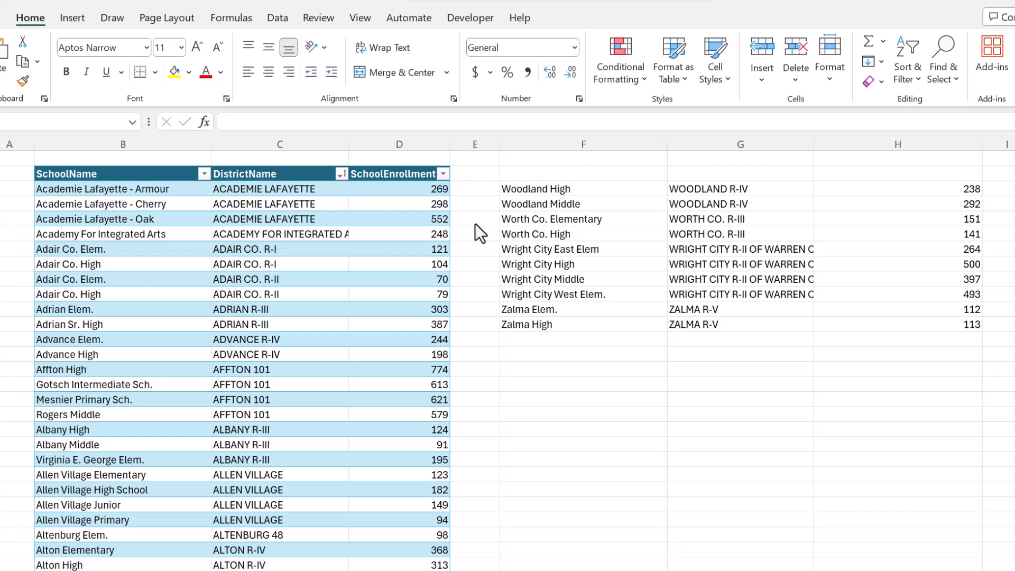
Sort the Schools table by SchoolEnrollment from largest to smallest
left_click(453, 185)
left_click(443, 173)
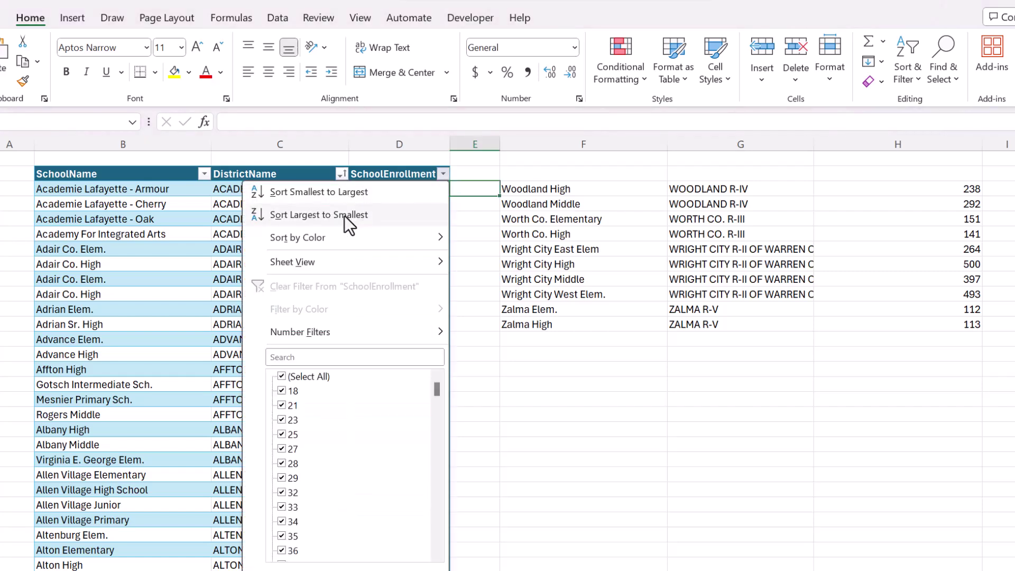
left_click(345, 216)
left_click_drag(427, 192, 132, 245)
left_click(403, 217)
Sort the table by DistrictName A to Z and clear the old TAKE results
left_click(474, 204)
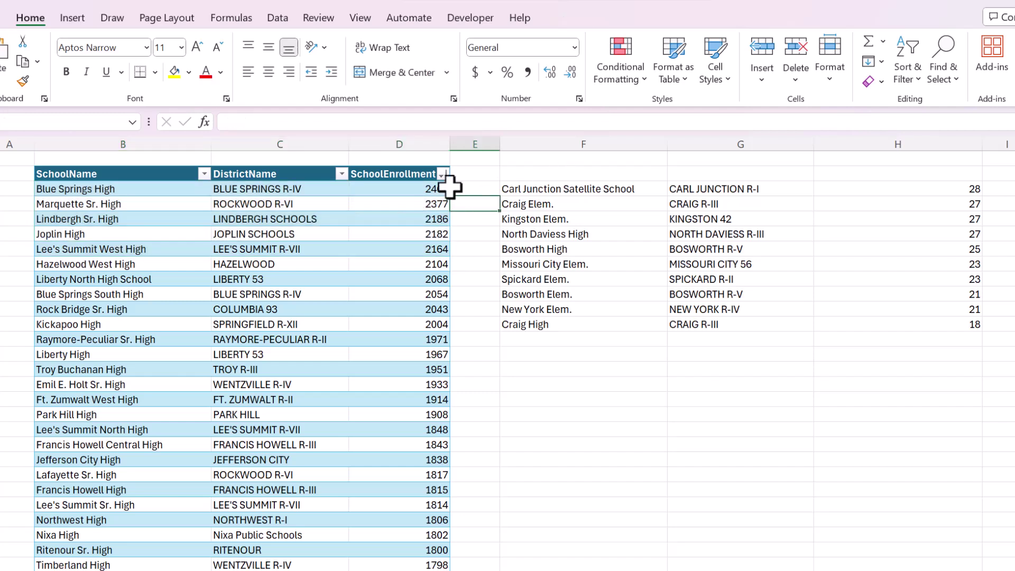
left_click(341, 174)
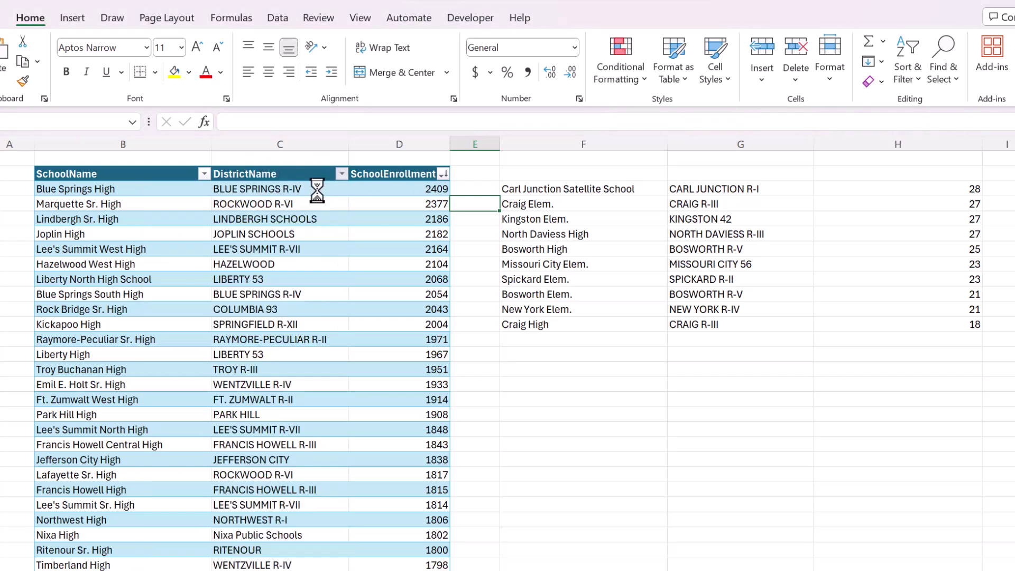
left_click(551, 188)
key("Delete")
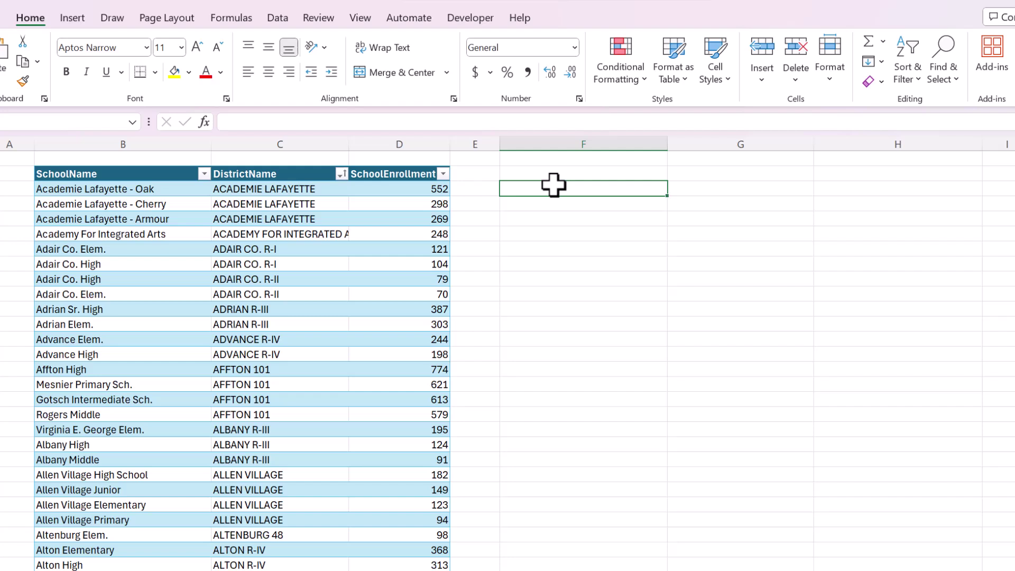
Type =TAKE(SORTBY(Schools,Schools[SchoolEnrollment],-1),5,3) in F3 for the top five schools
type("=TAKE(")
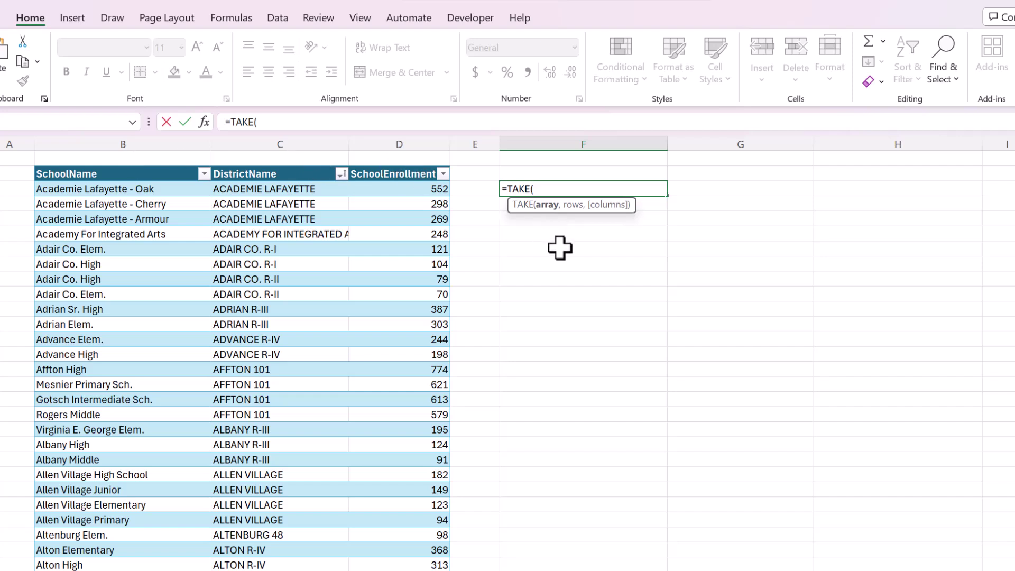
type("SORTBY(")
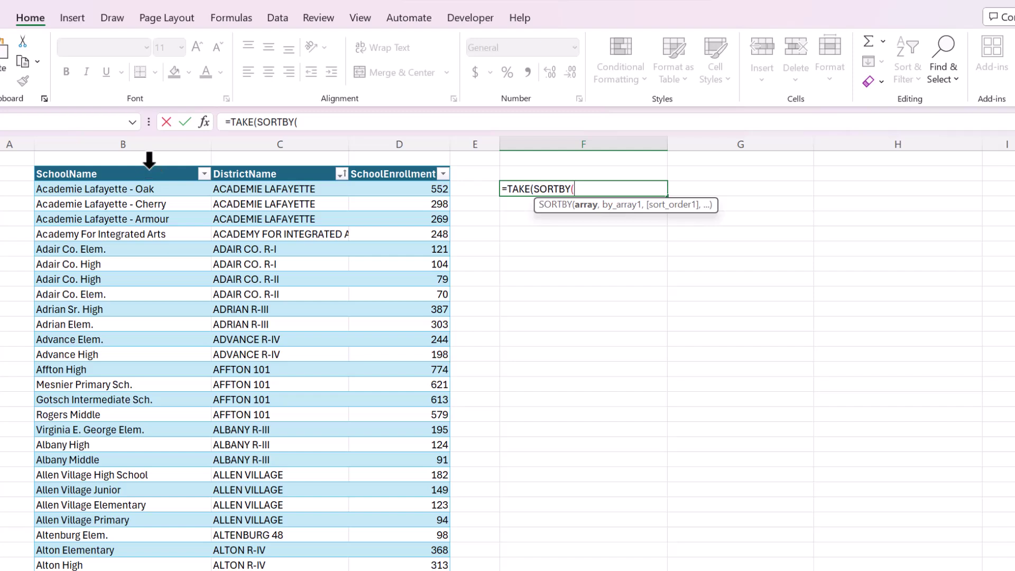
left_click_drag(149, 159, 386, 164)
left_click(348, 125)
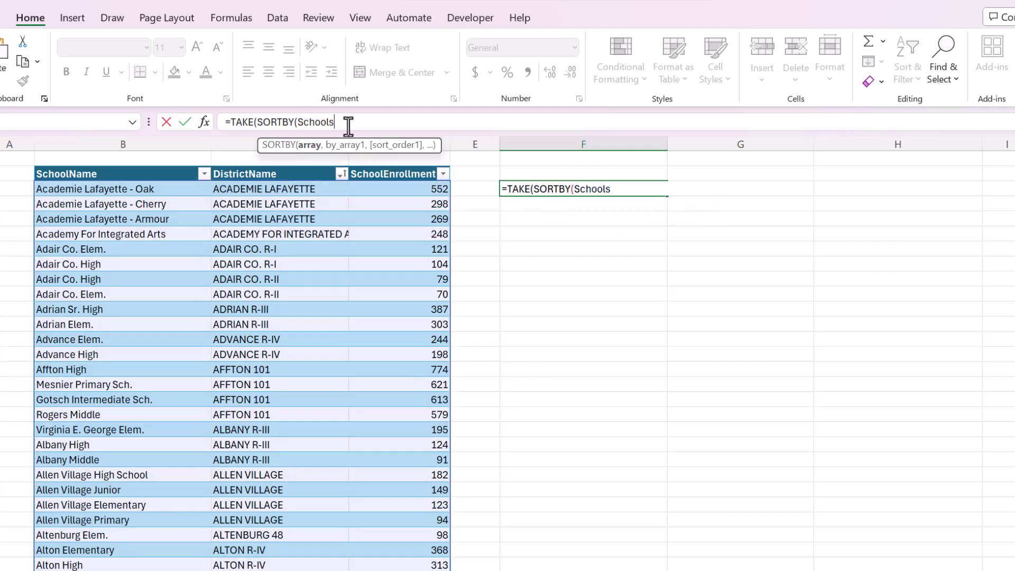
type(",")
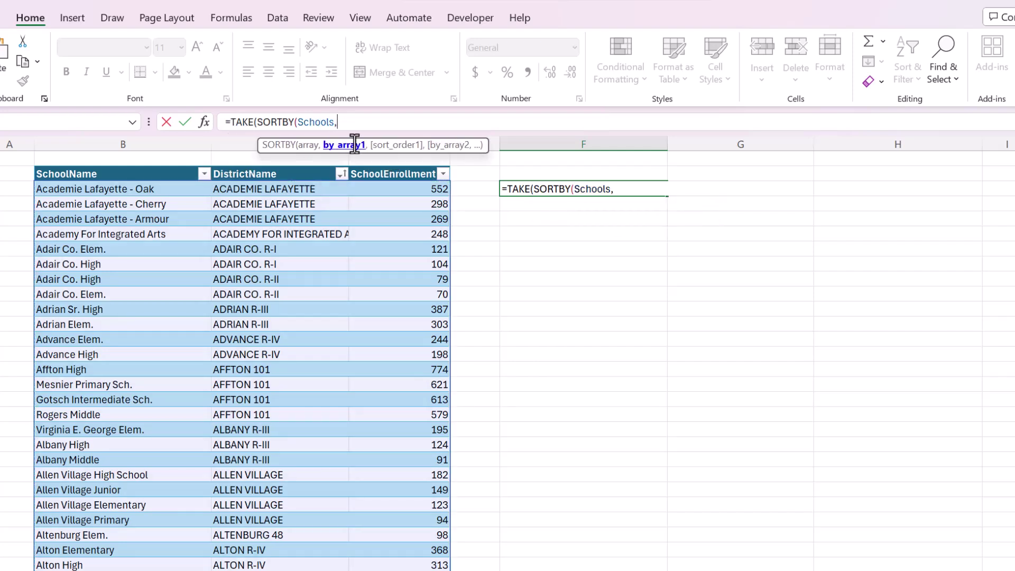
left_click(398, 162)
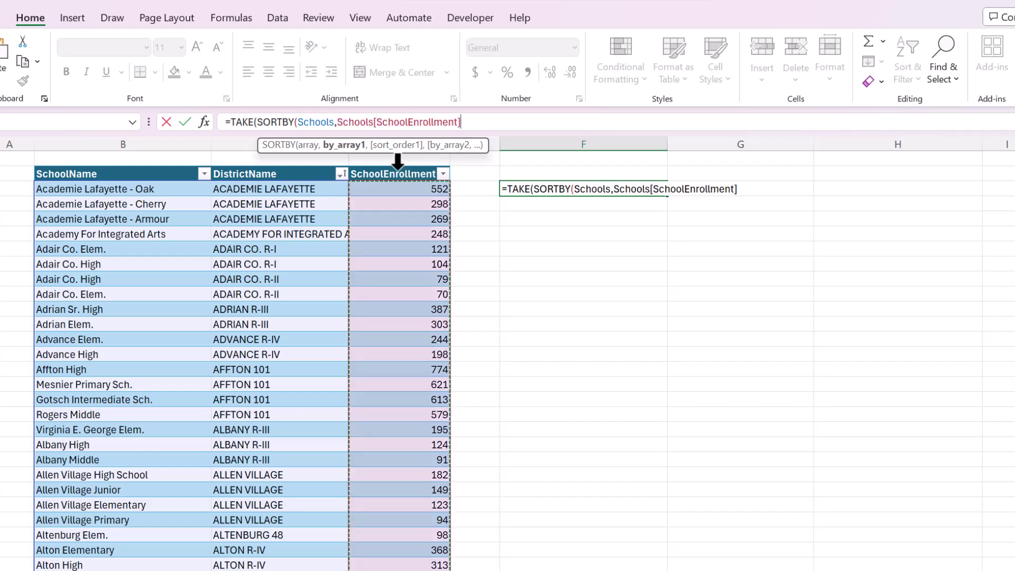
type(",")
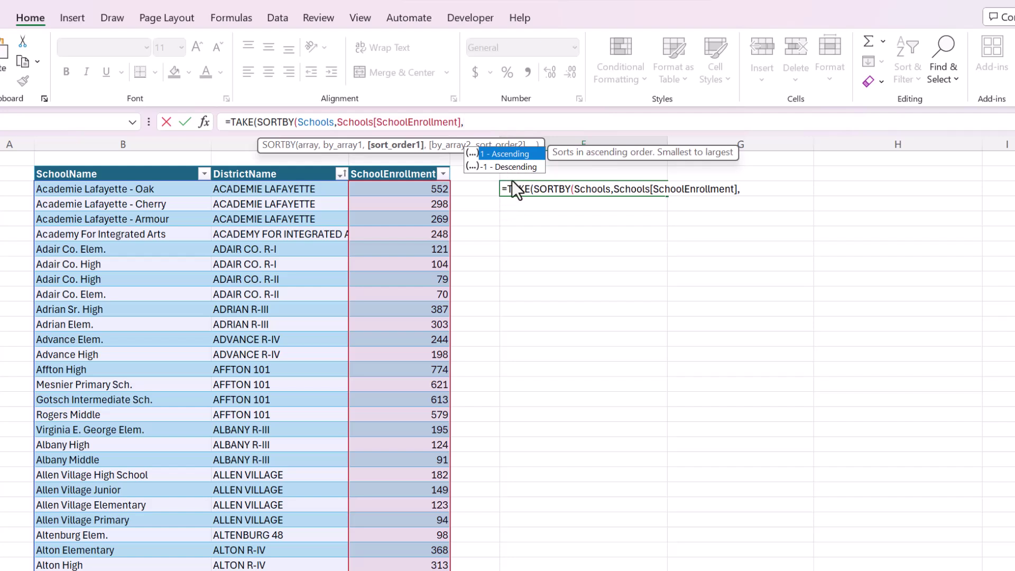
type("-1")
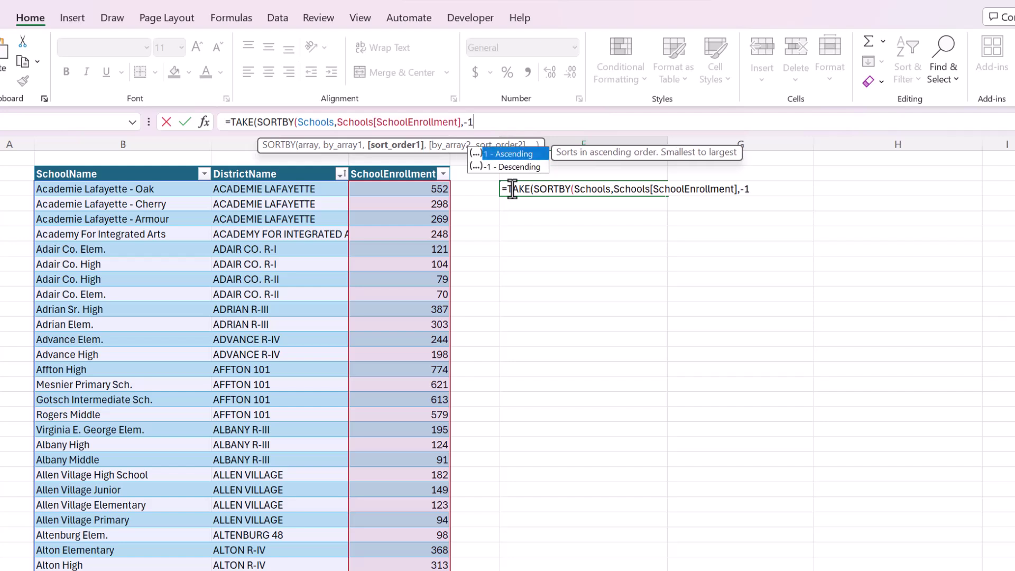
type(")")
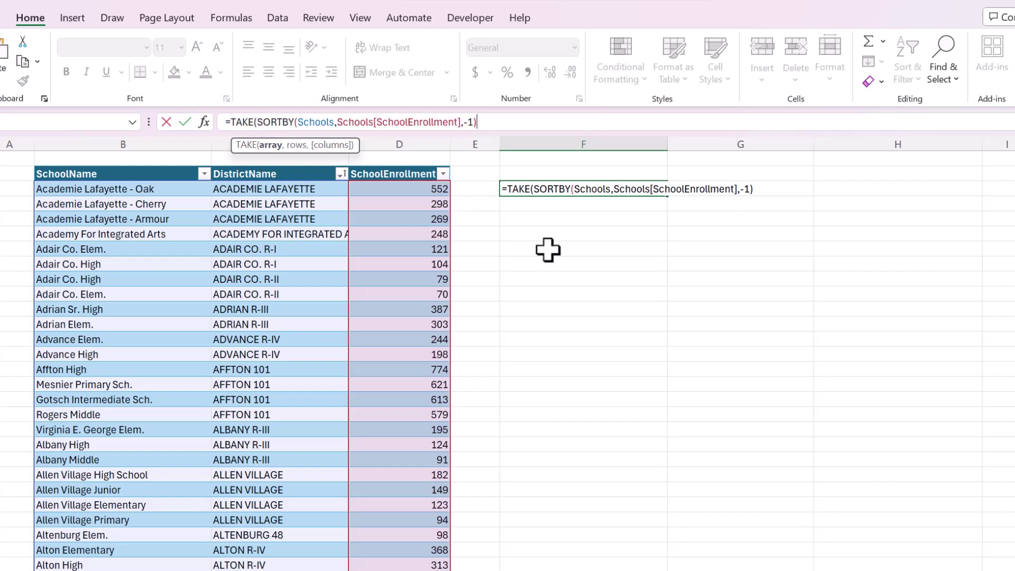
type(",")
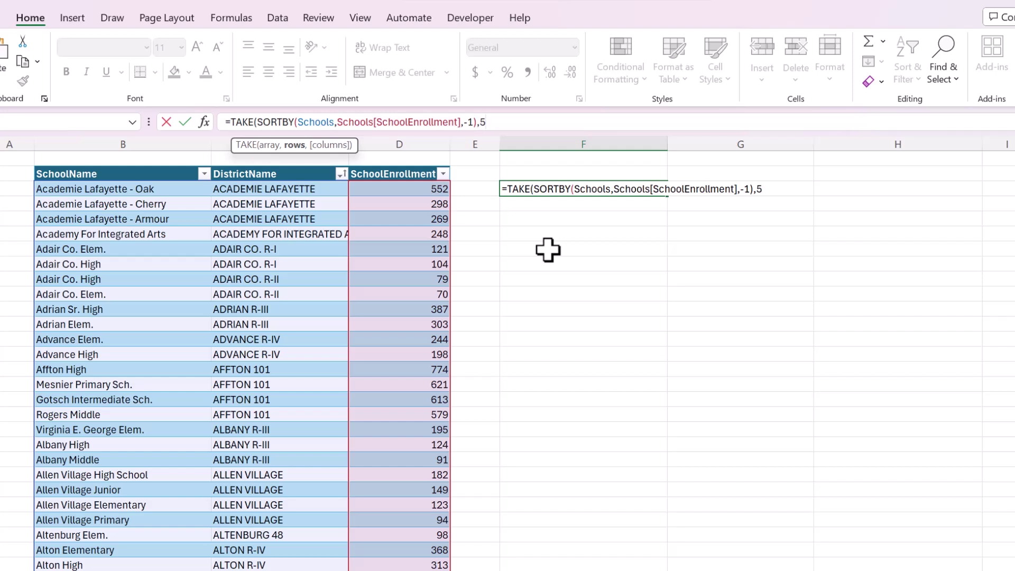
type("5,3)")
Commit the top-five formula and re-sort SchoolEnrollment largest to smallest to compare results
key("Return")
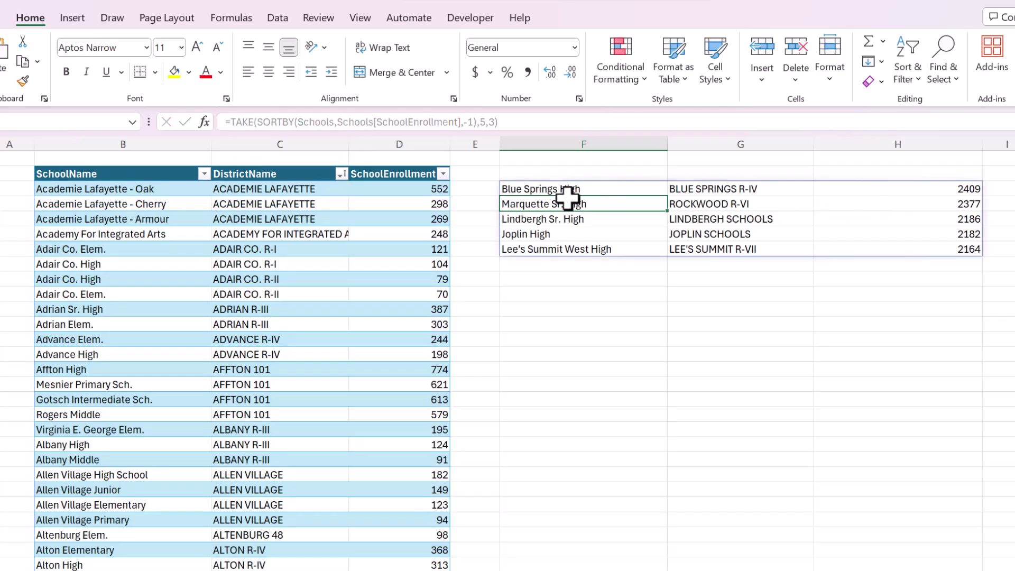
left_click(443, 174)
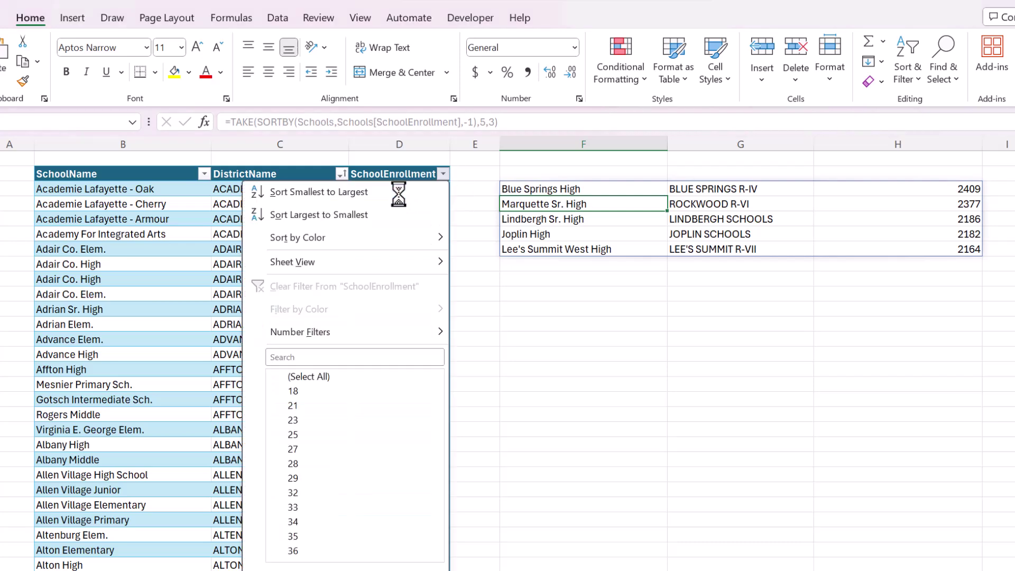
left_click(398, 194)
left_click(440, 179)
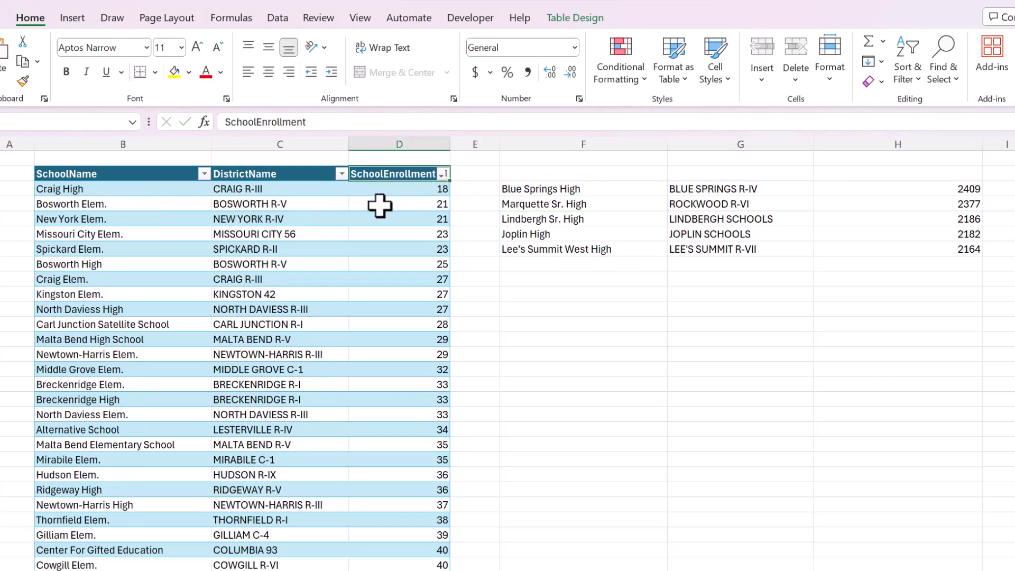
left_click(443, 173)
left_click(344, 215)
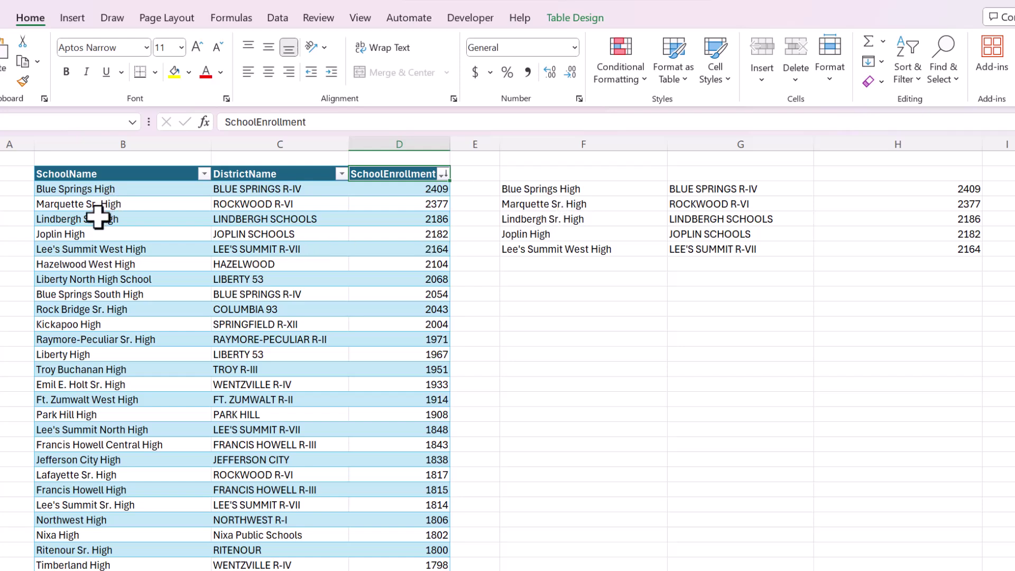
left_click(115, 193)
Compare the table's top rows with the results, then re-sort the table by DistrictName A to Z
left_click_drag(115, 196, 899, 256)
left_click(883, 277)
left_click(552, 175)
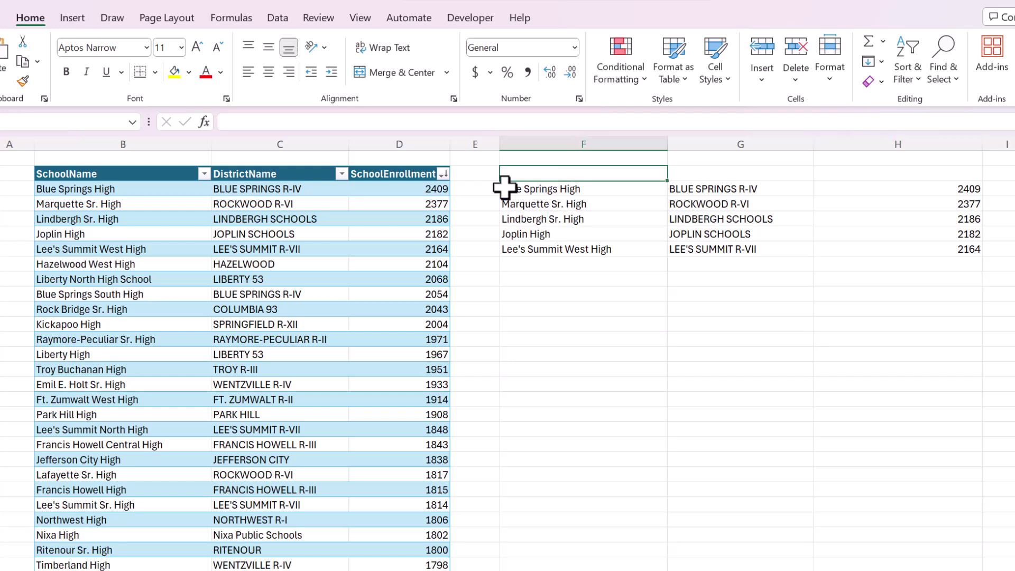
left_click(341, 173)
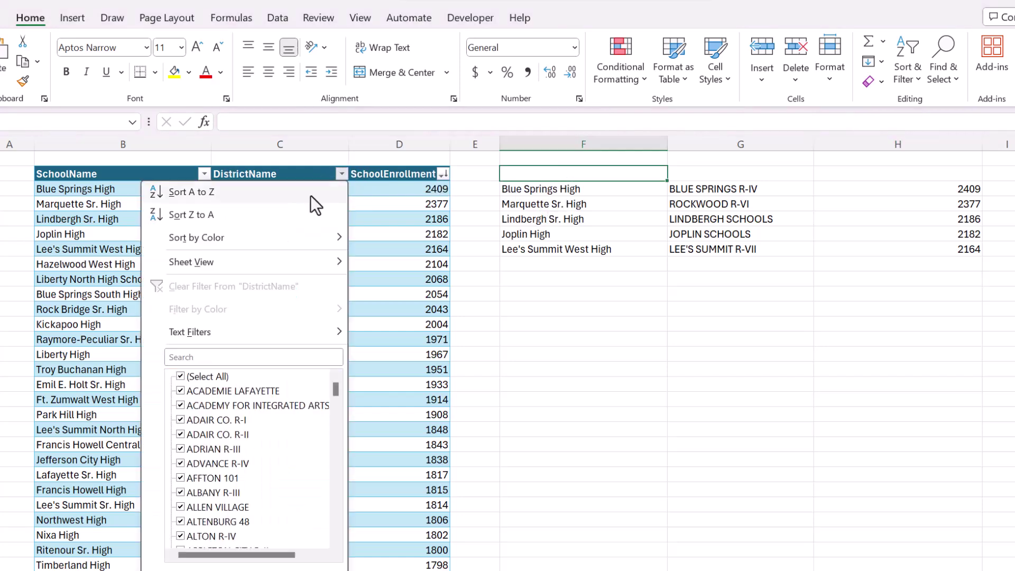
left_click(310, 194)
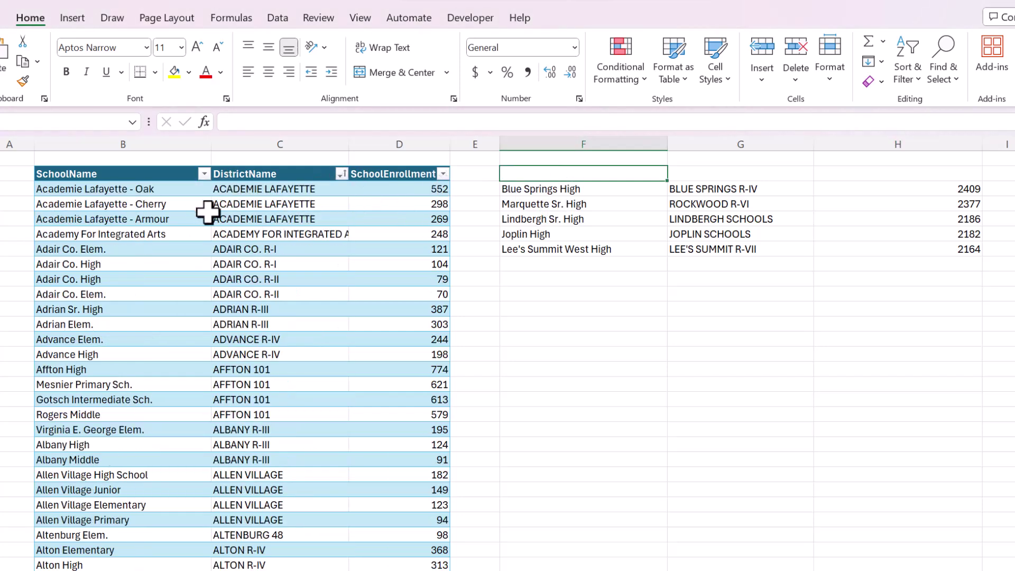
left_click(656, 307)
left_click(570, 176)
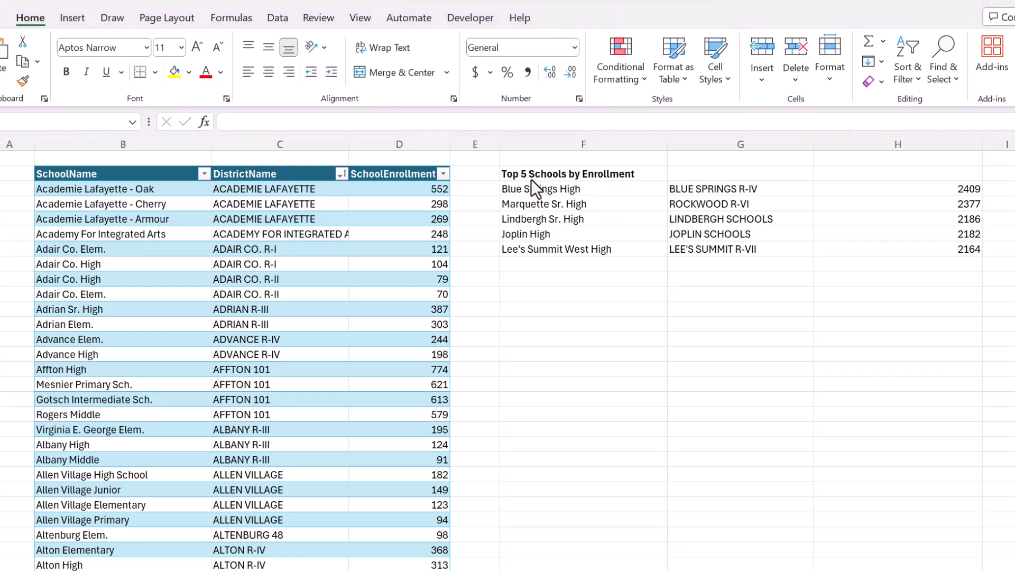
left_click(570, 188)
left_click(693, 186)
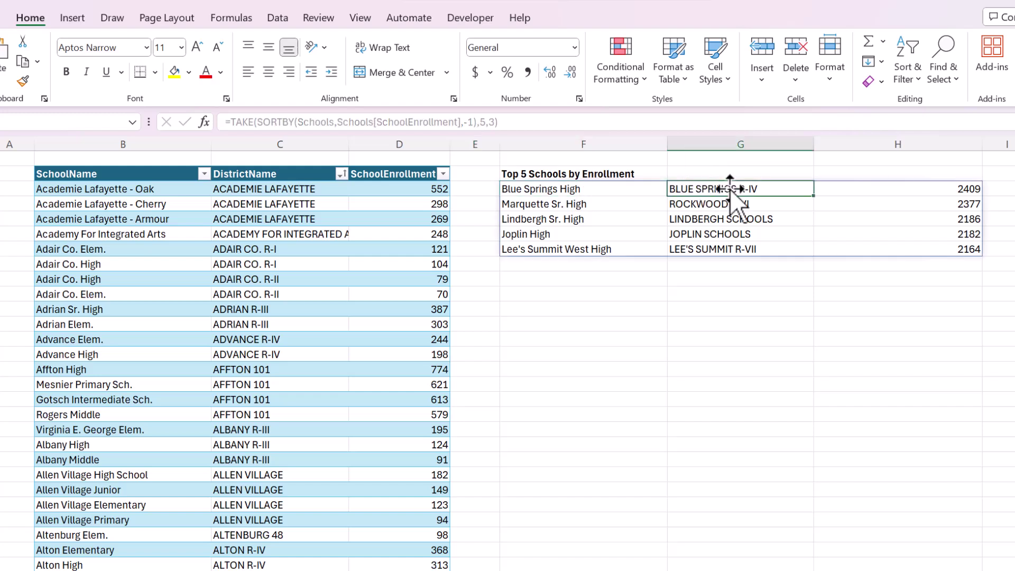
left_click(698, 278)
left_click(564, 286)
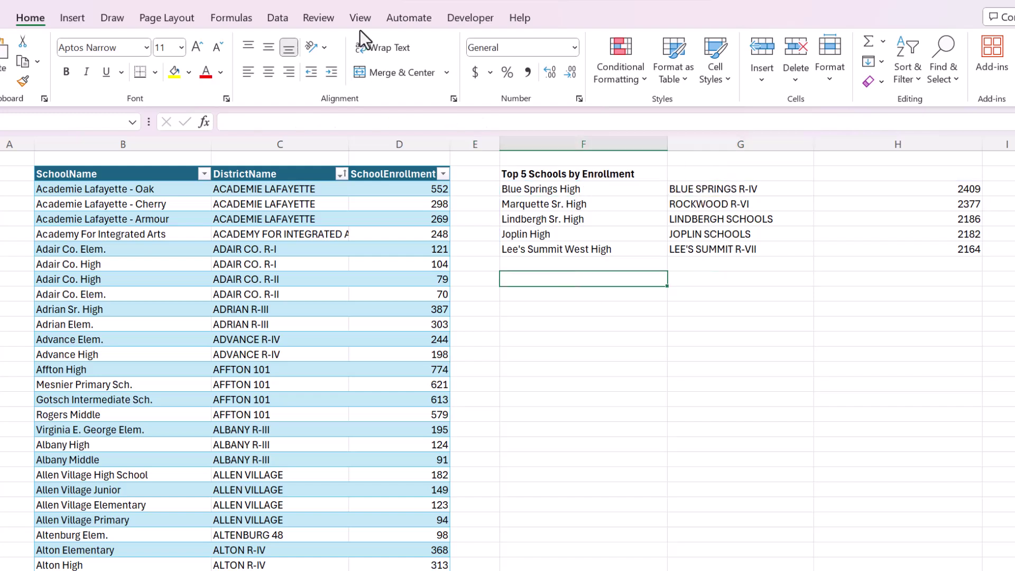
Retitle the results 'Smallest 5 Schools by Enrollment'
left_click(565, 192)
left_click(517, 174)
left_click(238, 122)
double_click(239, 122)
type("Smallest")
key("Return")
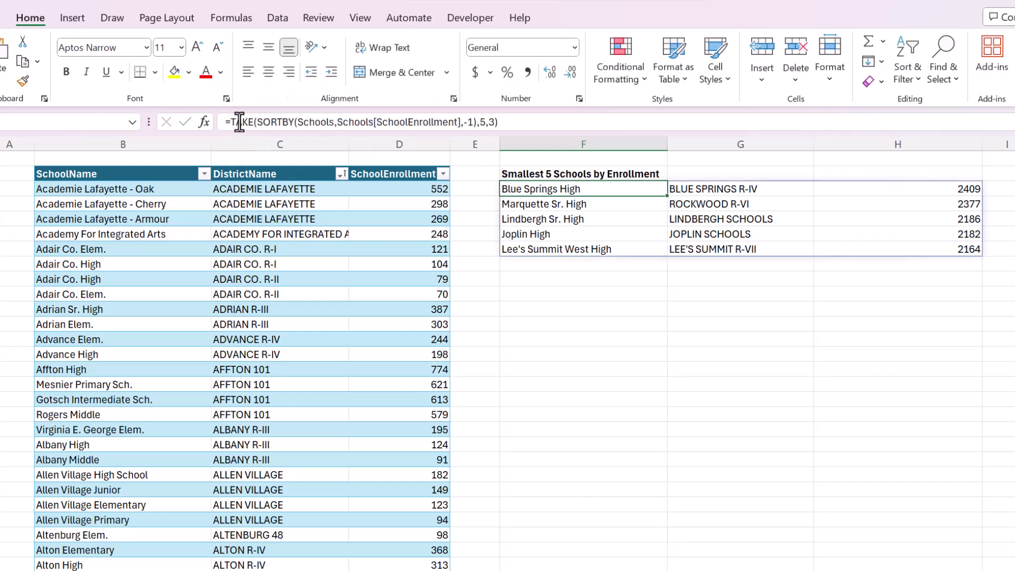
Change the SORTBY sort order from -1 to 1 and sort SchoolEnrollment smallest to largest
left_click(470, 122)
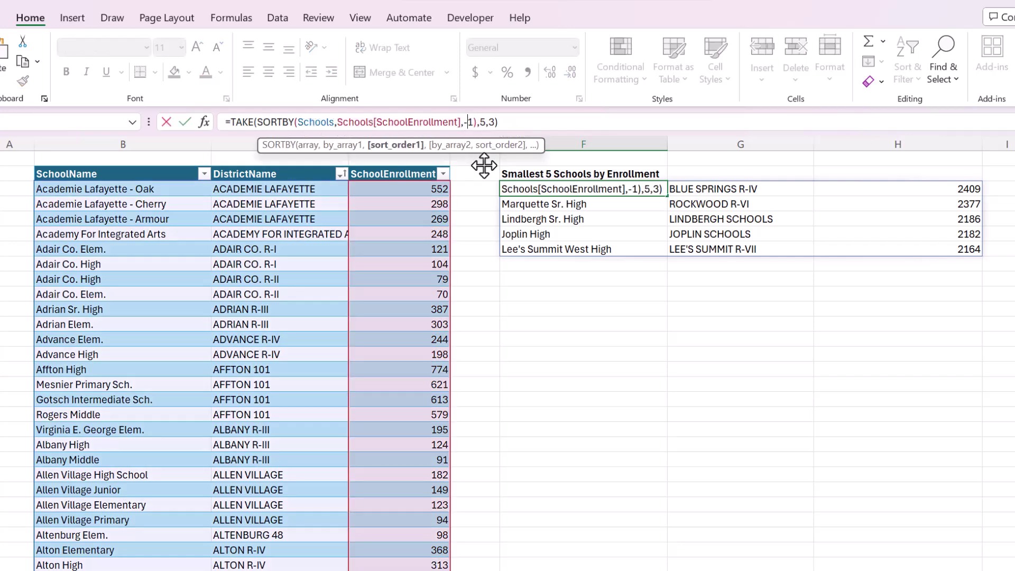
key("BackSpace")
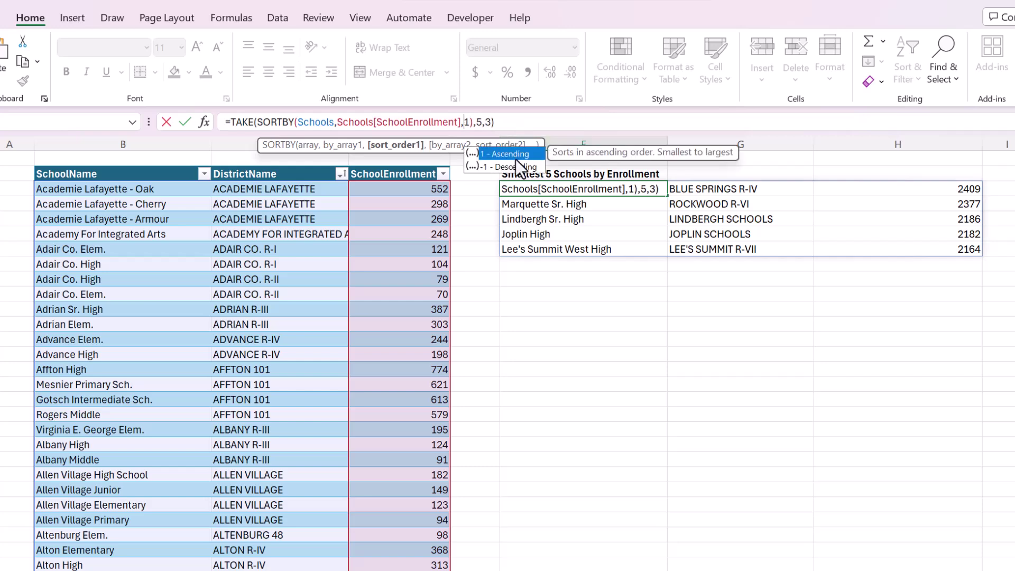
key("Return")
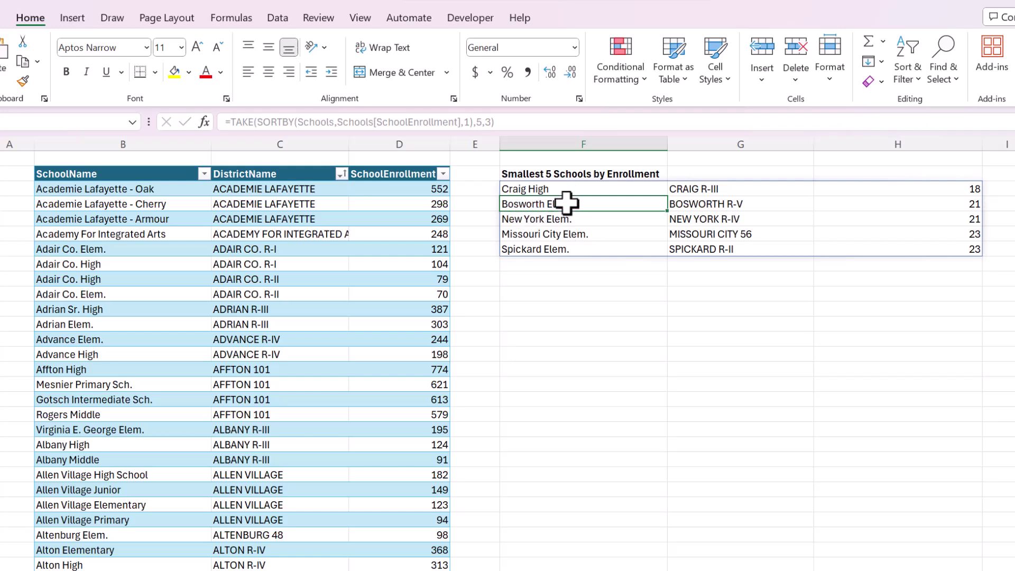
left_click(443, 174)
left_click(394, 193)
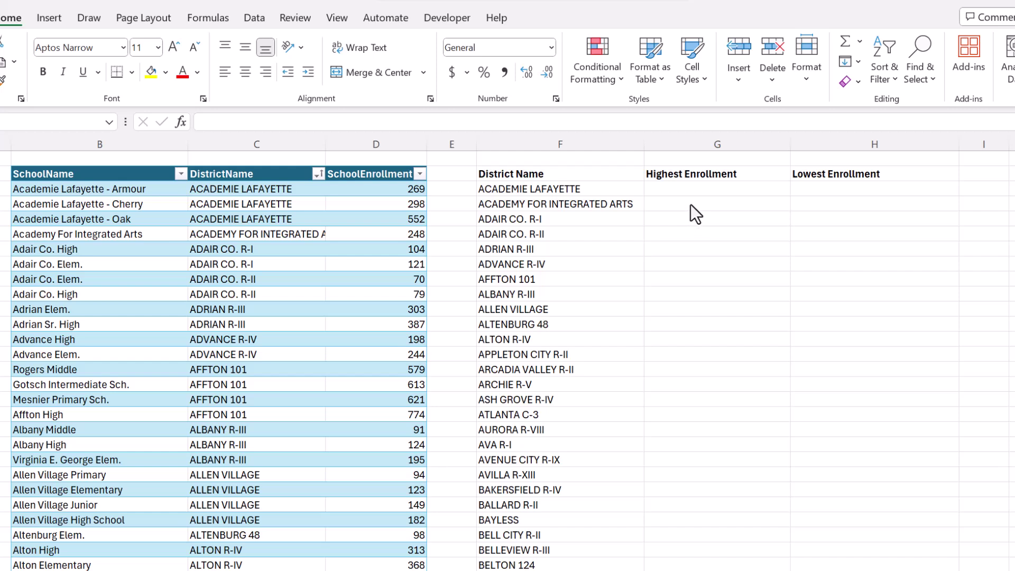
Inspect the district list beside the table and the matching ACADEMIE LAFAYETTE school rows
left_click(711, 195)
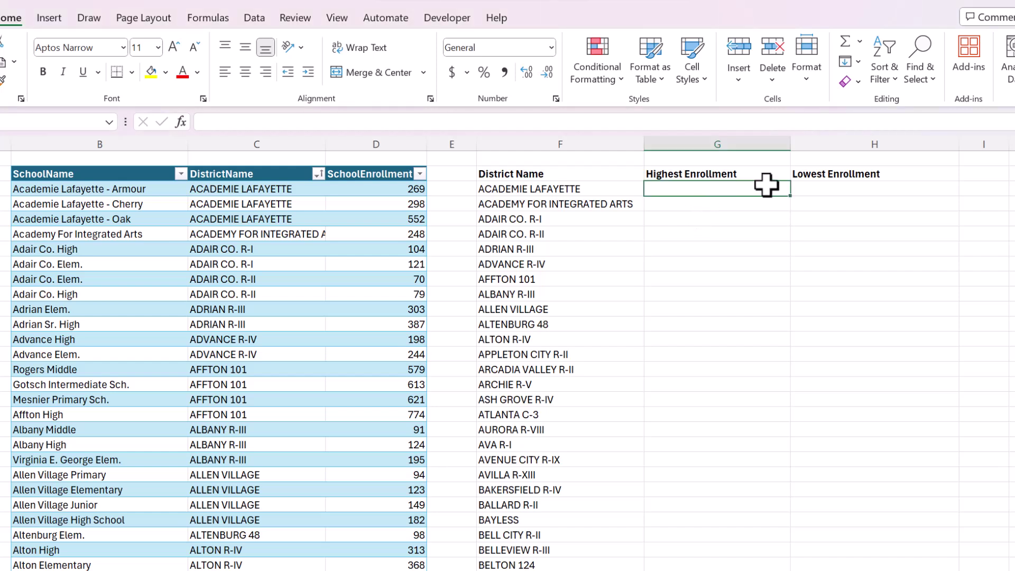
left_click(583, 189)
left_click(859, 188)
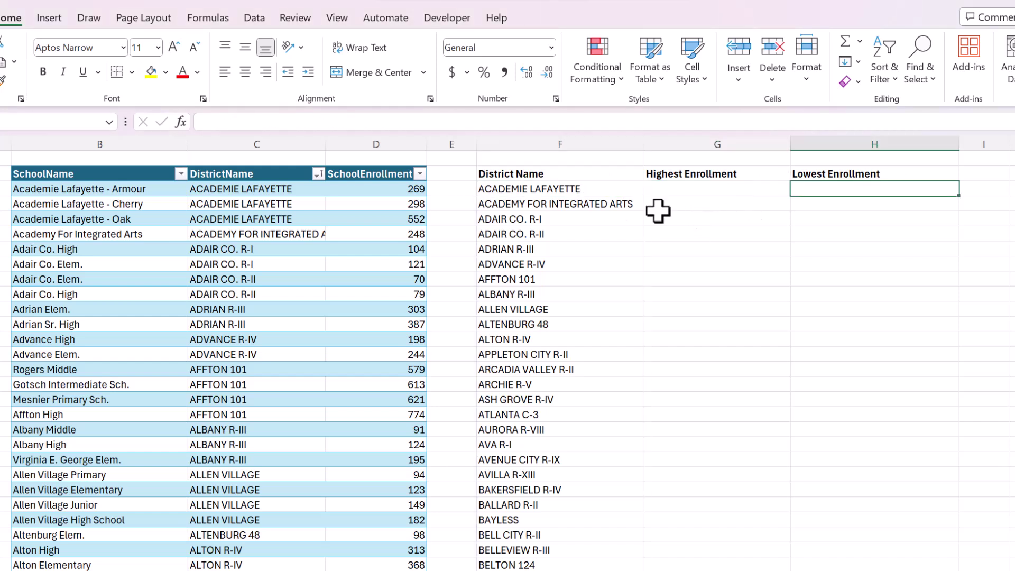
left_click(694, 227)
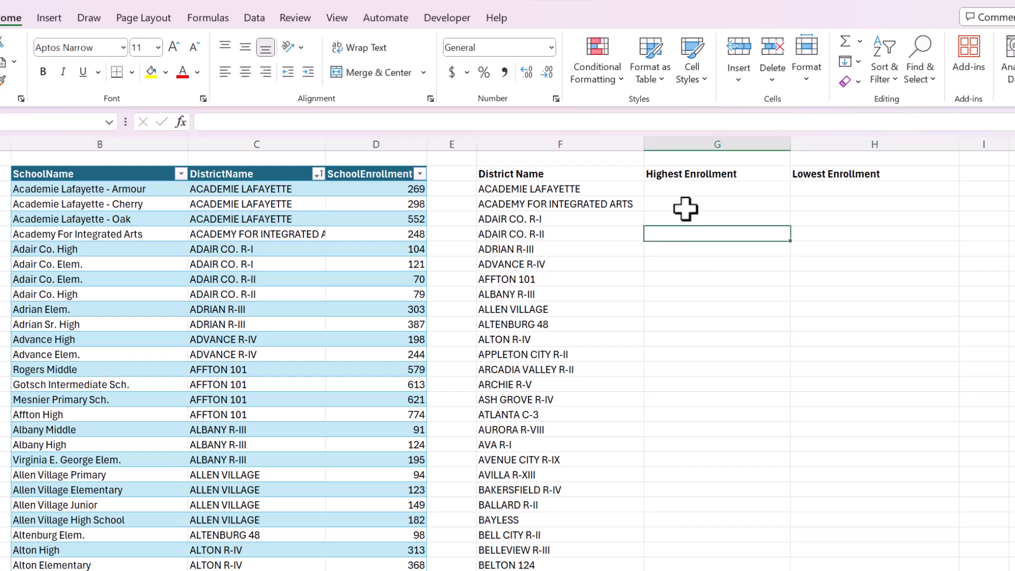
left_click(685, 208)
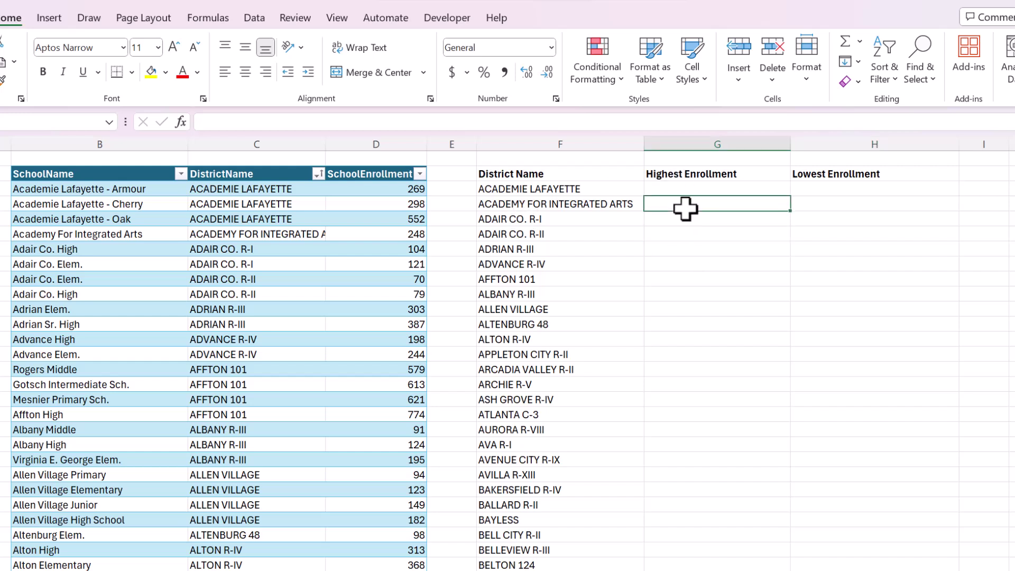
left_click(558, 143)
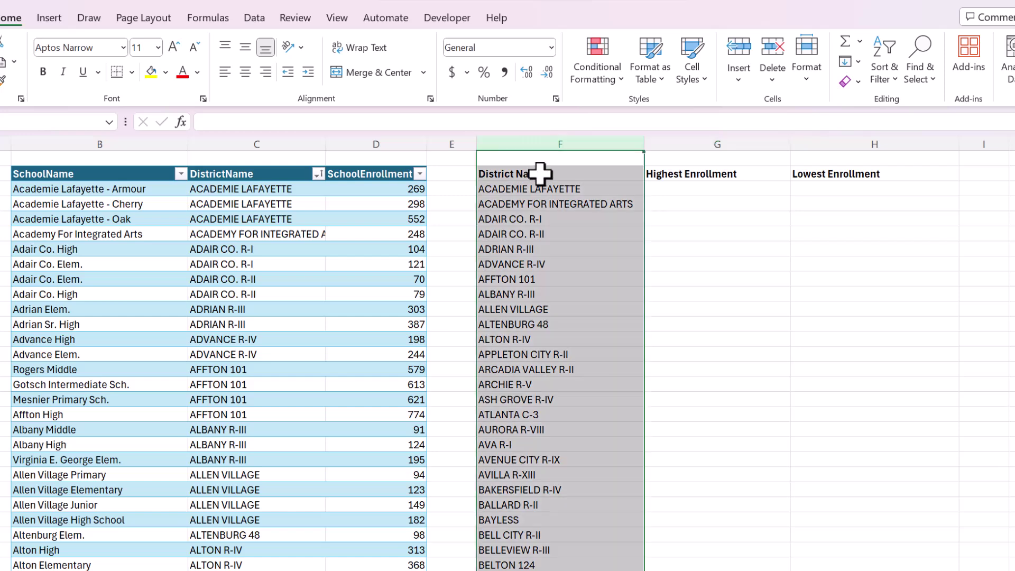
left_click(531, 188)
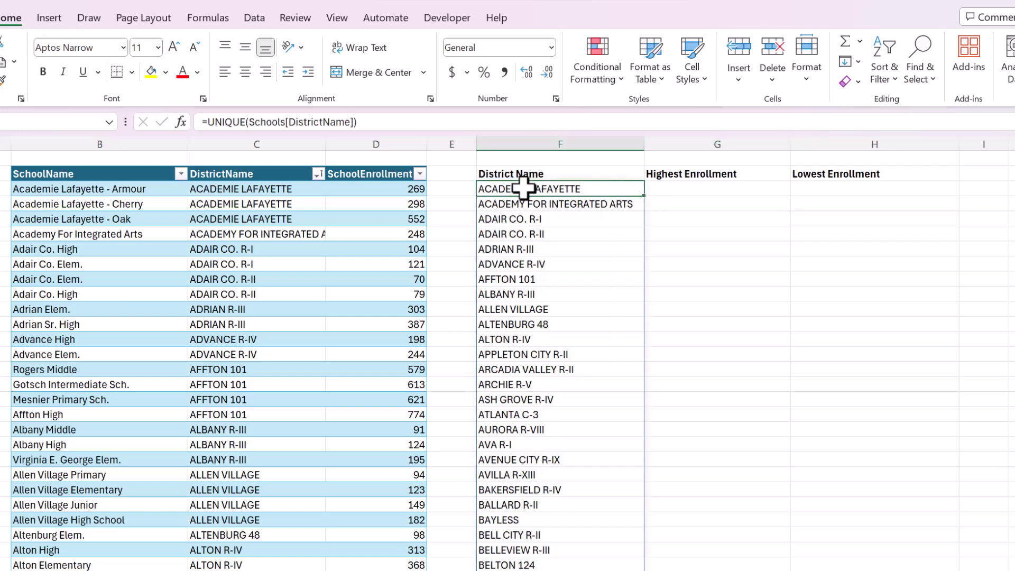
left_click(522, 203)
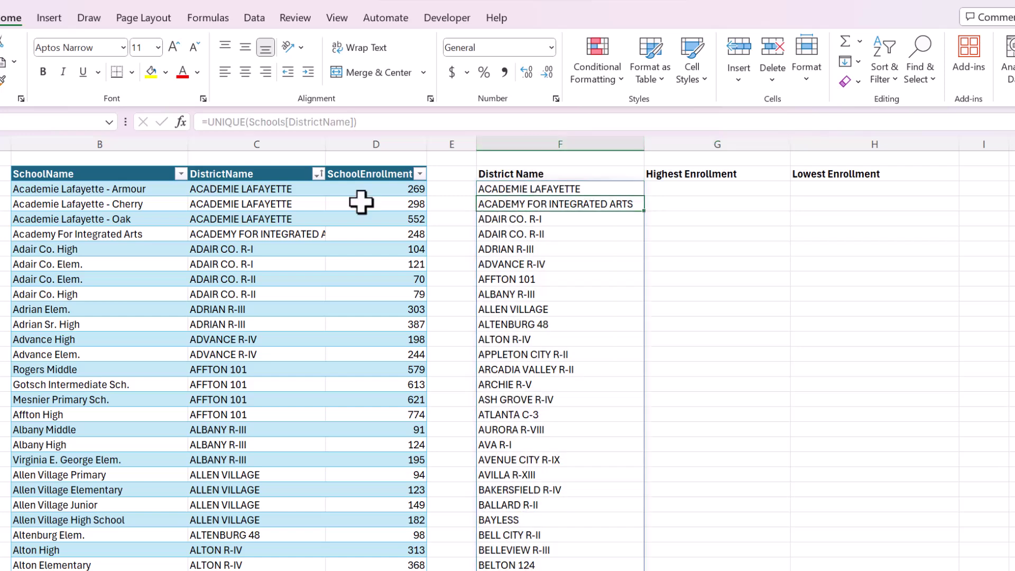
left_click_drag(199, 188, 206, 212)
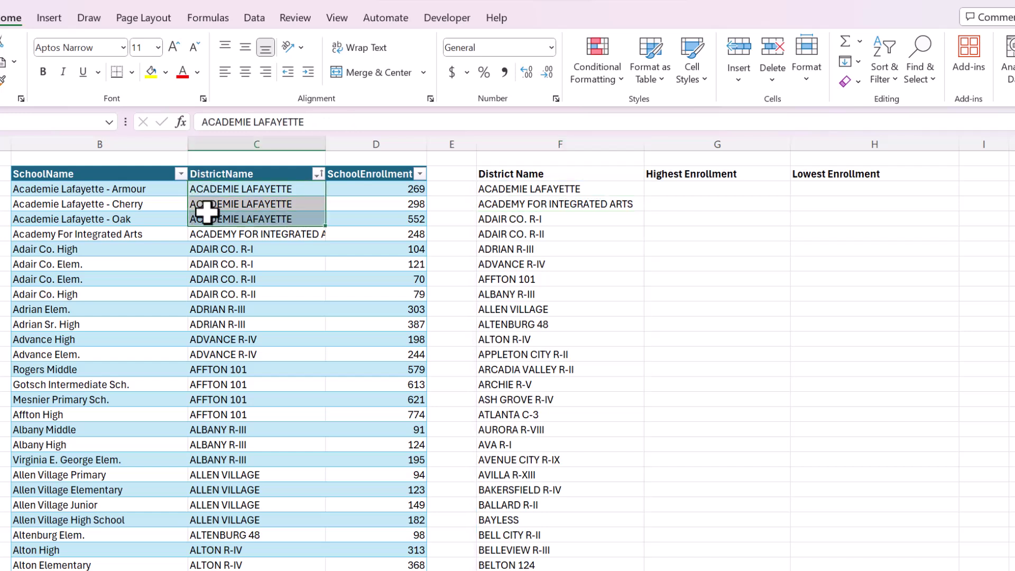
left_click(242, 234)
left_click(538, 190)
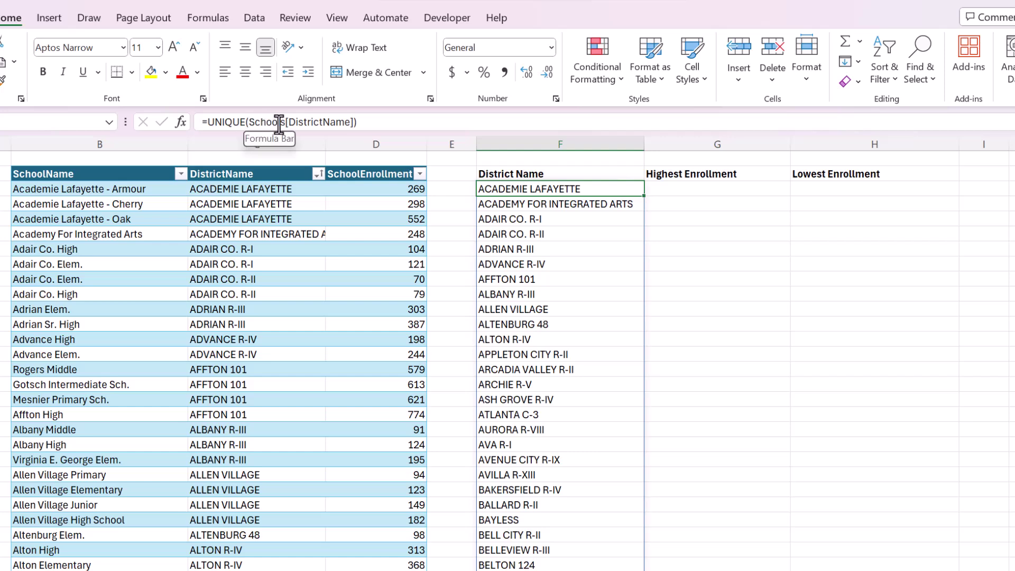
Review the =UNIQUE(Schools[DistrictName]) spilled district names, ending on the first Highest Enrollment cell
left_click(357, 123)
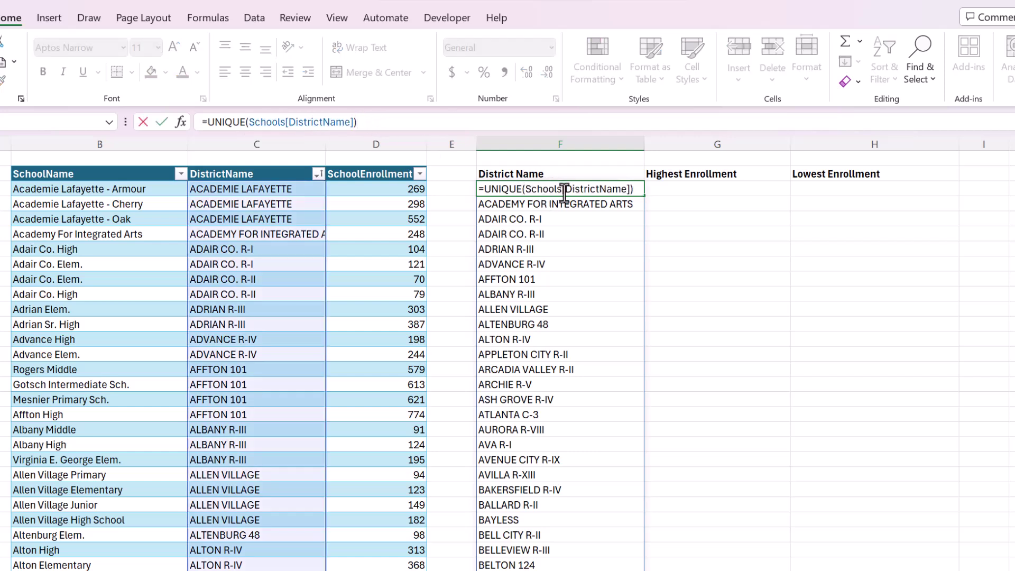
double_click(638, 189)
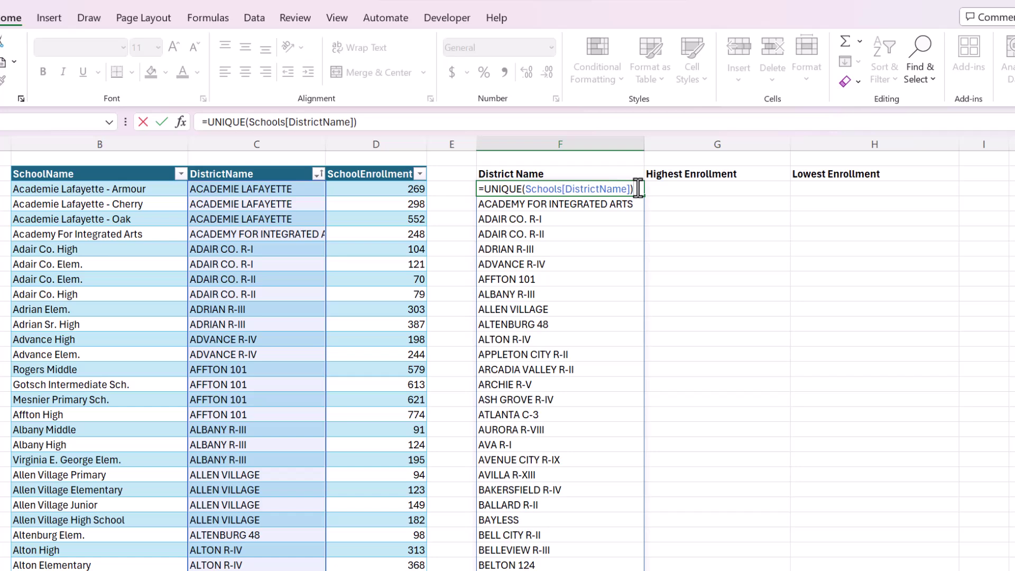
left_click(665, 189)
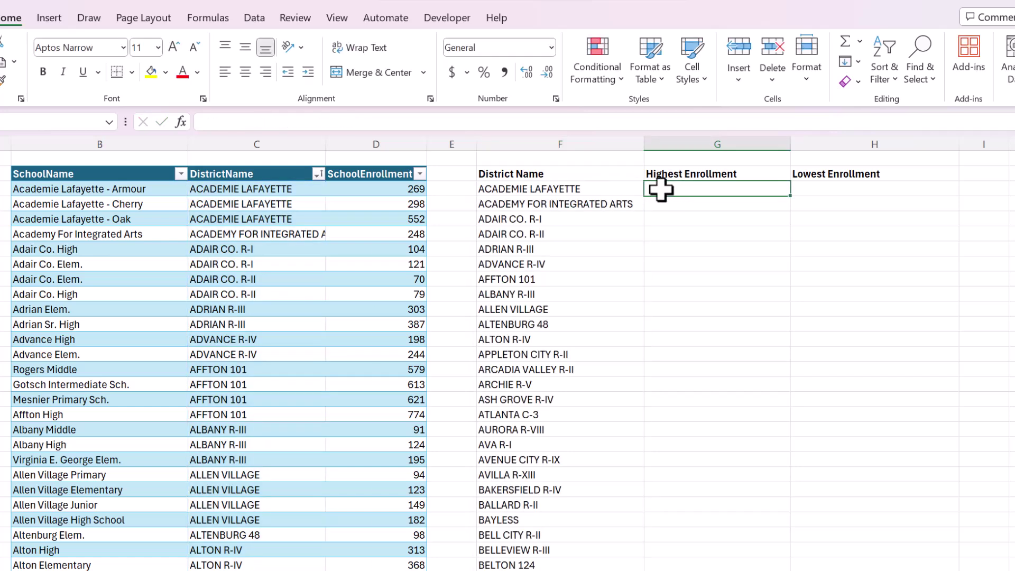
left_click(632, 192)
left_click(671, 188)
left_click_drag(553, 175, 626, 425)
left_click(711, 384)
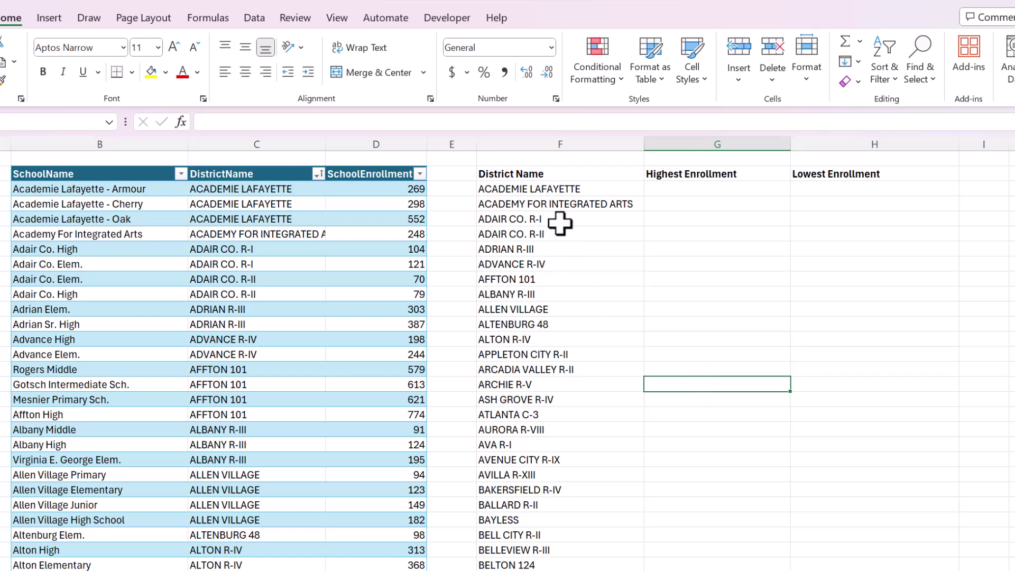
left_click_drag(95, 144, 407, 203)
left_click(407, 202)
left_click(554, 209)
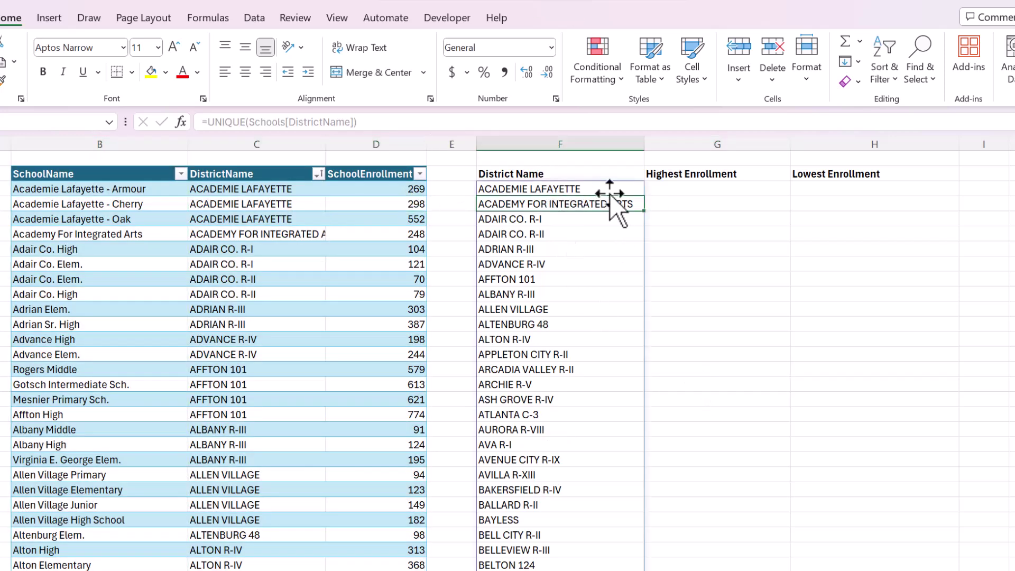
left_click(698, 190)
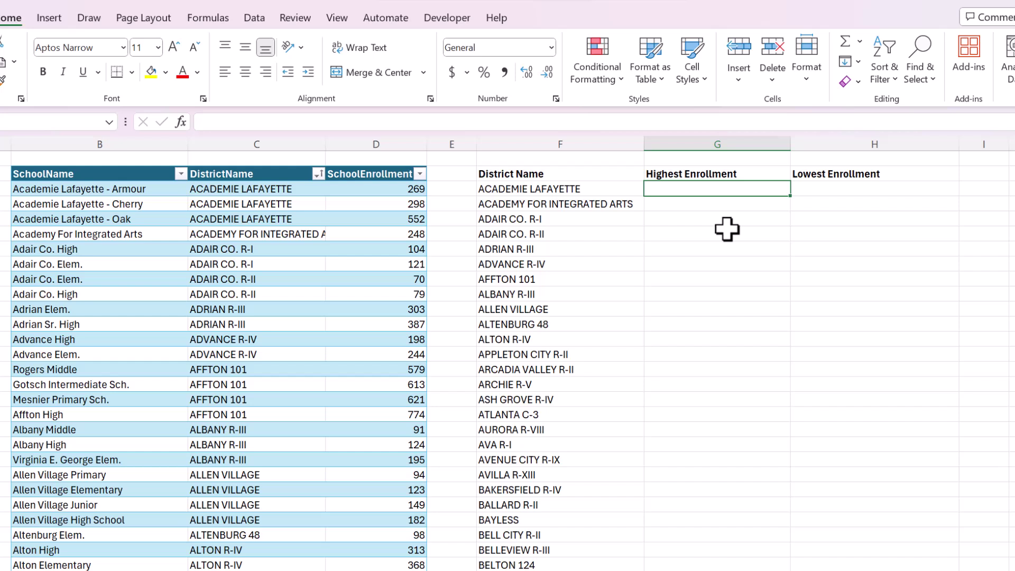
Enter =FILTER(Schools,F3=Schools[DistrictName],"") in G3 to list the three ACADEMIE LAFAYETTE schools
type("=FILTER(")
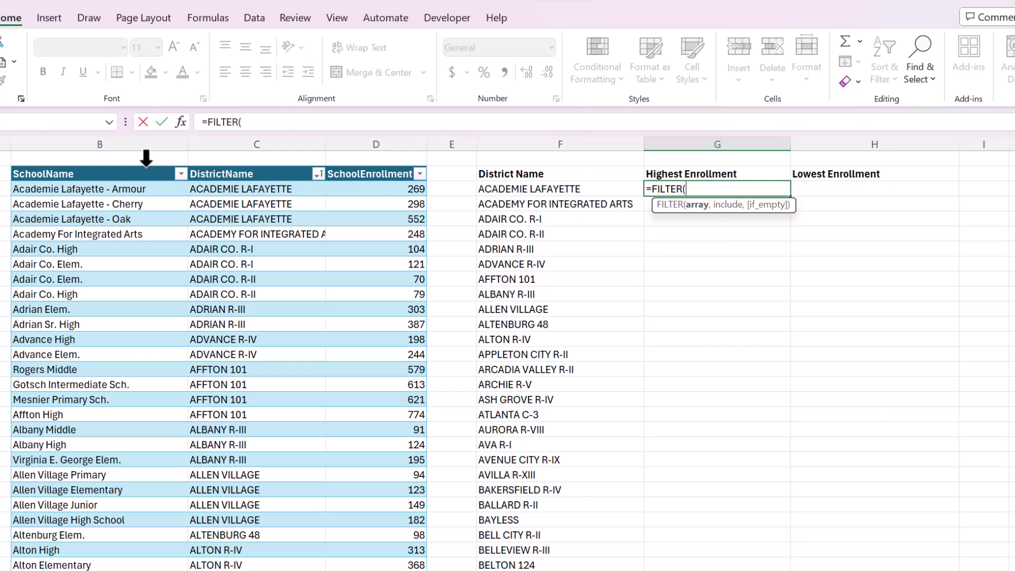
left_click_drag(140, 160, 369, 158)
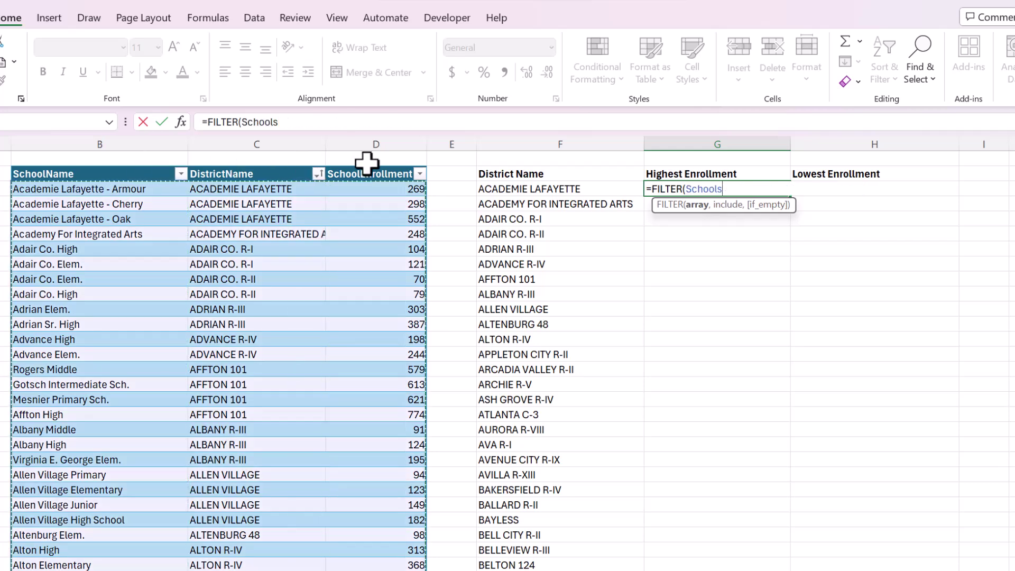
left_click(734, 191)
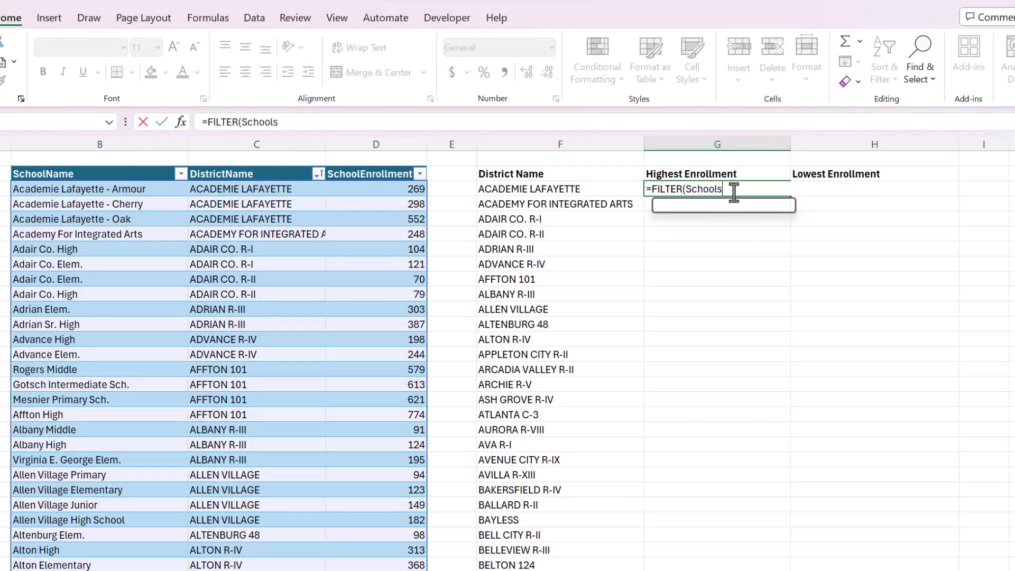
type(",")
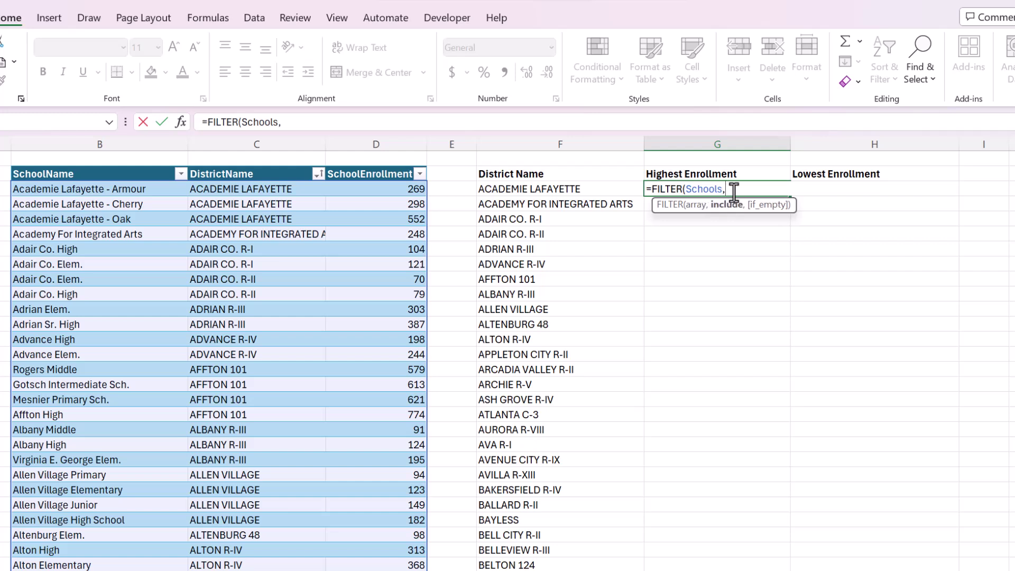
left_click(578, 189)
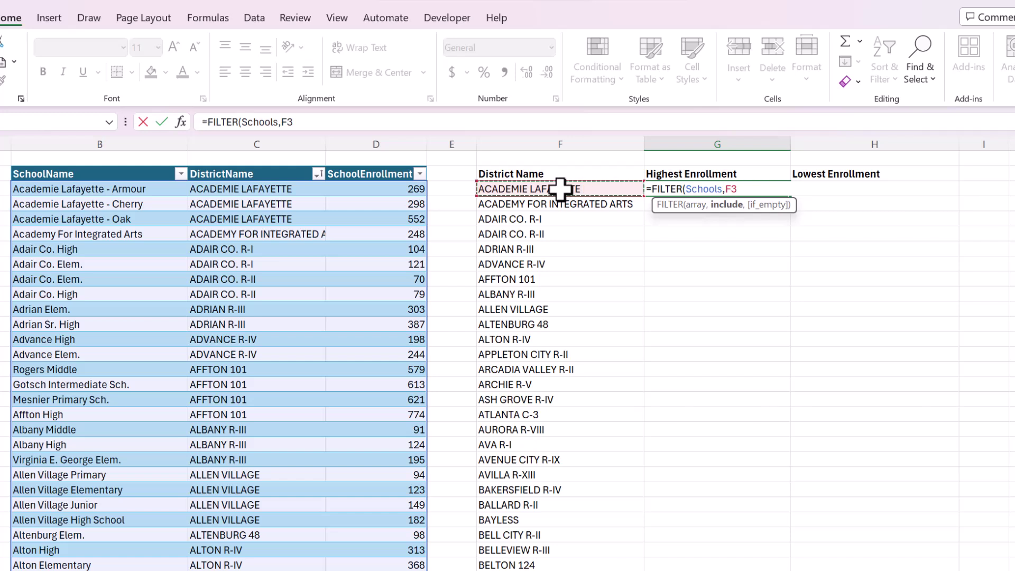
type("=")
left_click(240, 170)
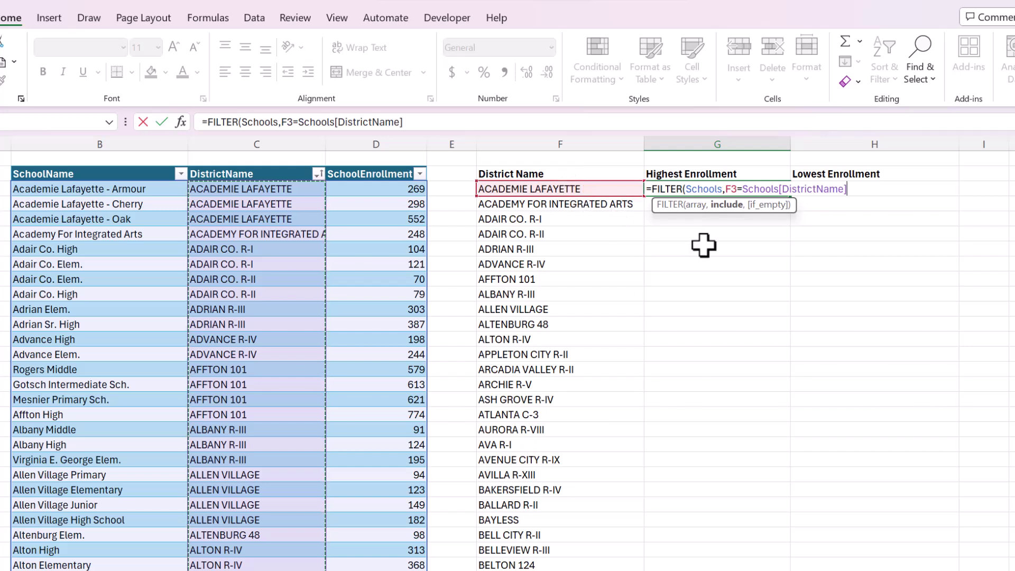
type(",")
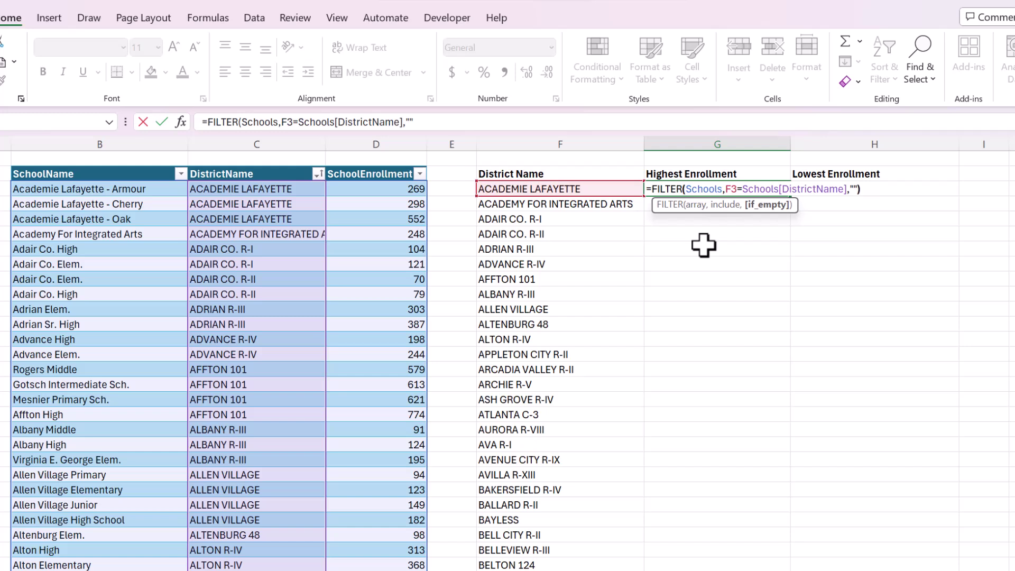
type(")")
key("Return")
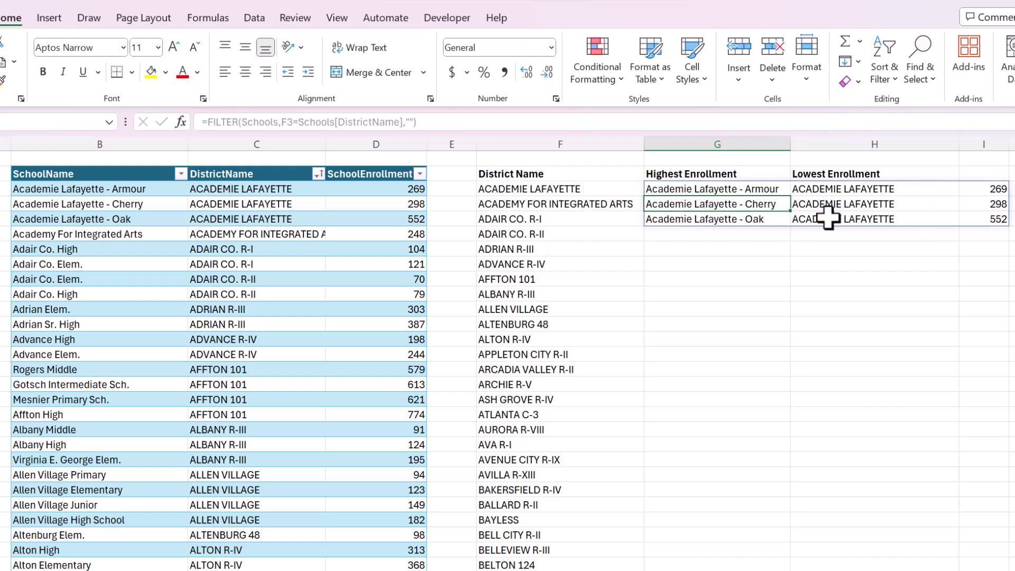
Wrap G3's FILTER formula in SORT(...,3,-1) to list Academie Lafayette schools by enrollment, highest first
left_click(700, 189)
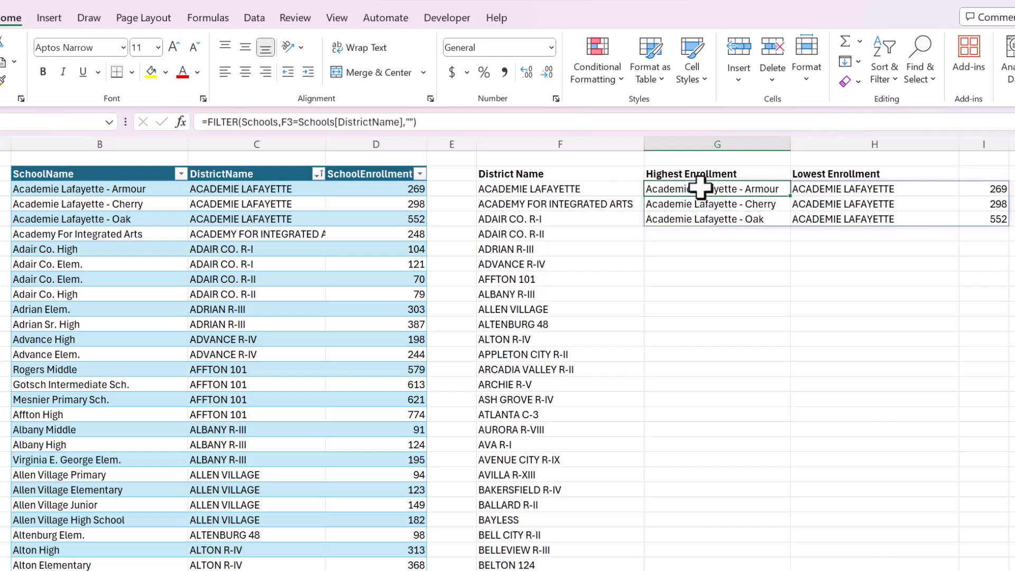
left_click(211, 122)
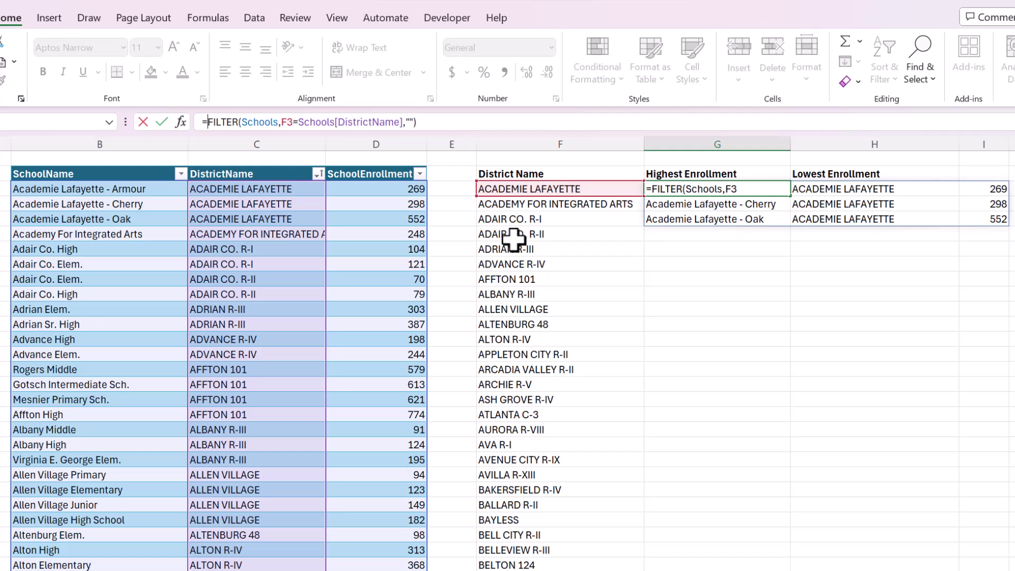
type("SORT(")
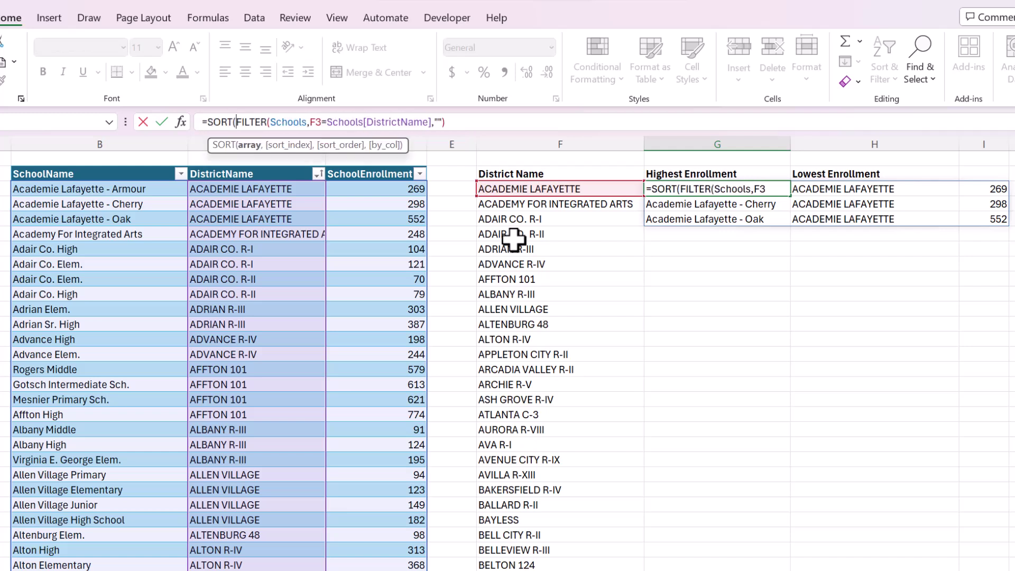
left_click(454, 122)
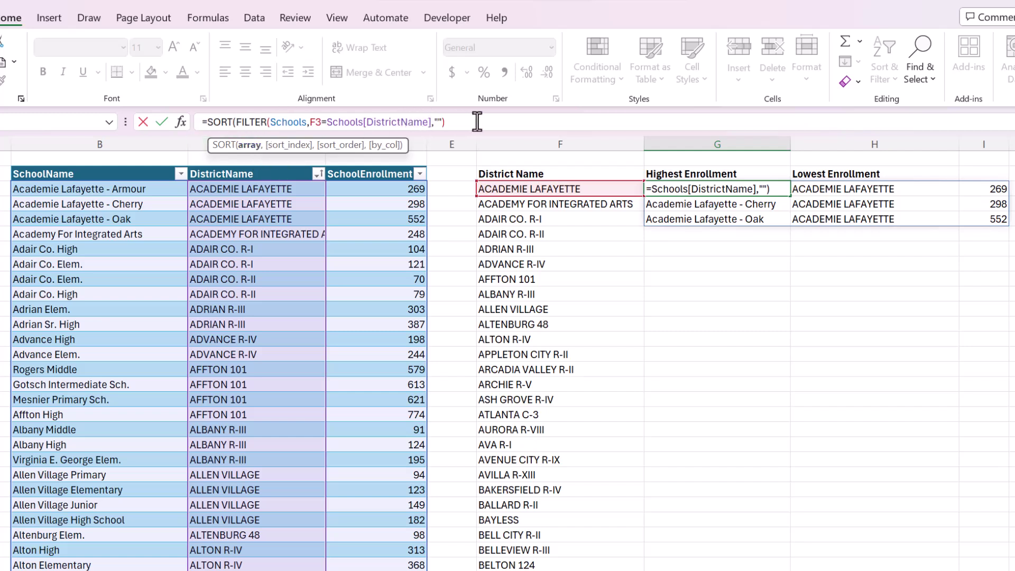
type(",3")
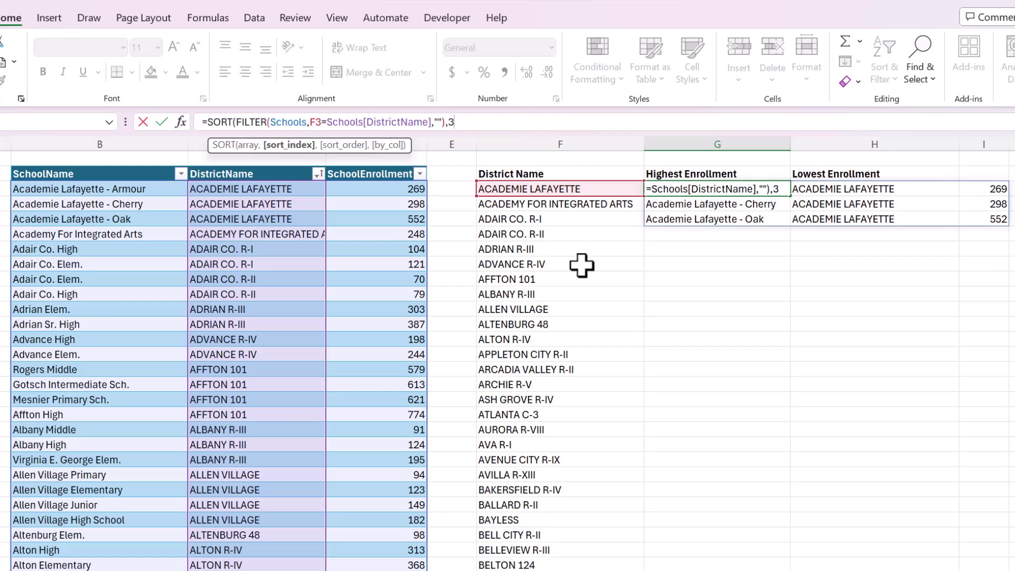
type(",")
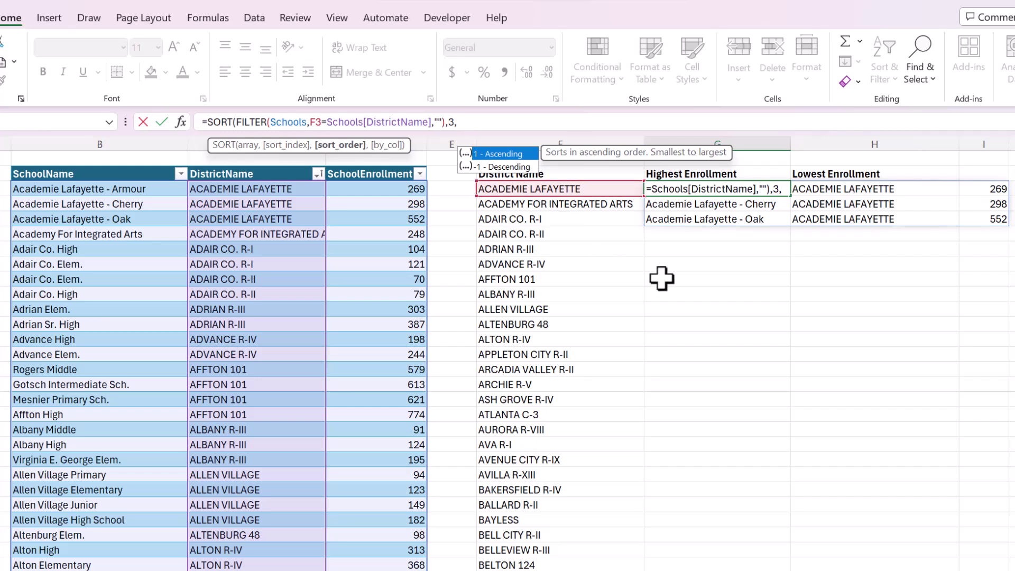
type("-1")
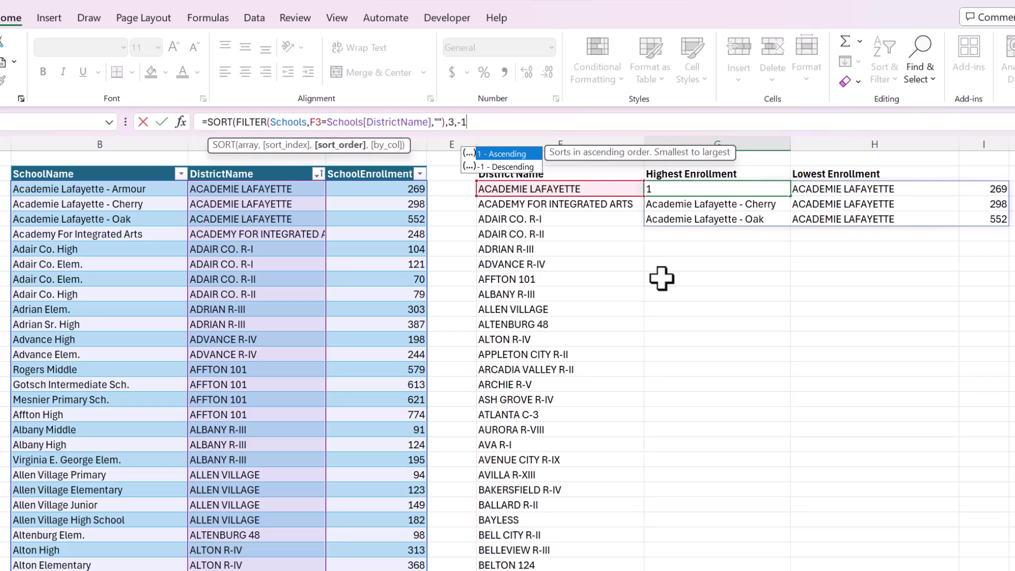
type(")")
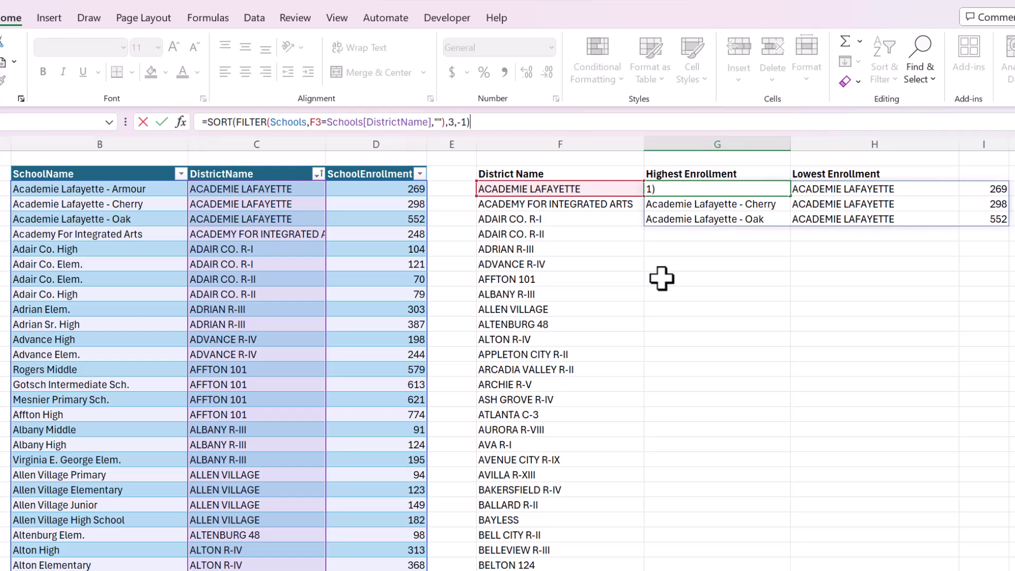
key("Return")
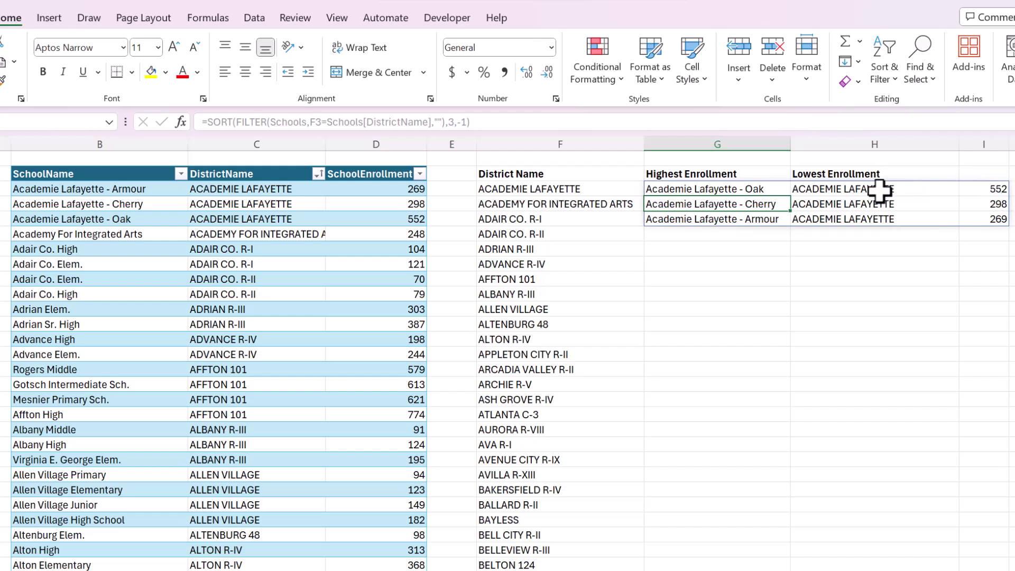
left_click(765, 190)
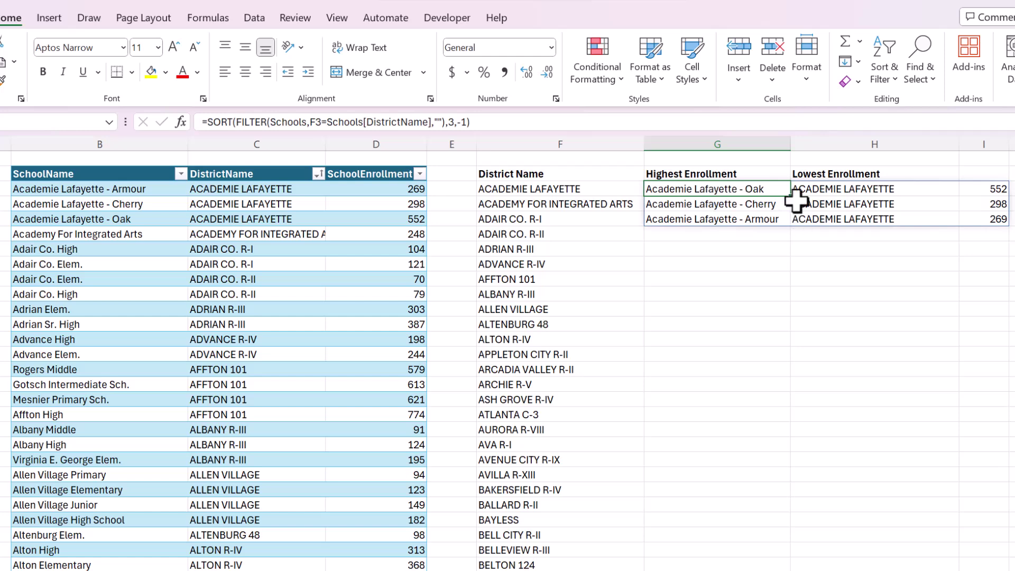
Wrap the sorted formula in TAKE(...,1,1) so G3 returns only the top-enrollment school
left_click(212, 122)
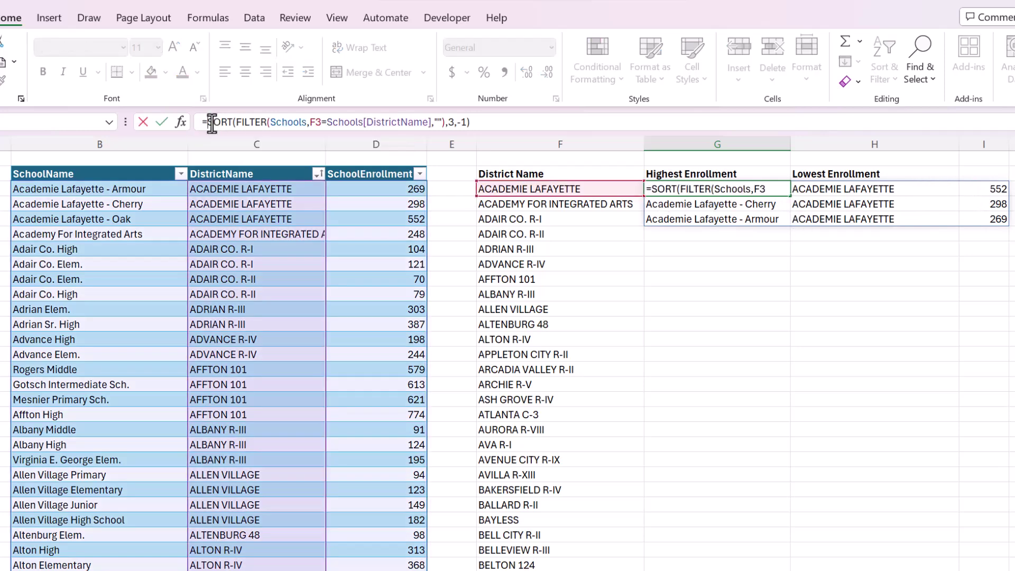
type("TAKE(")
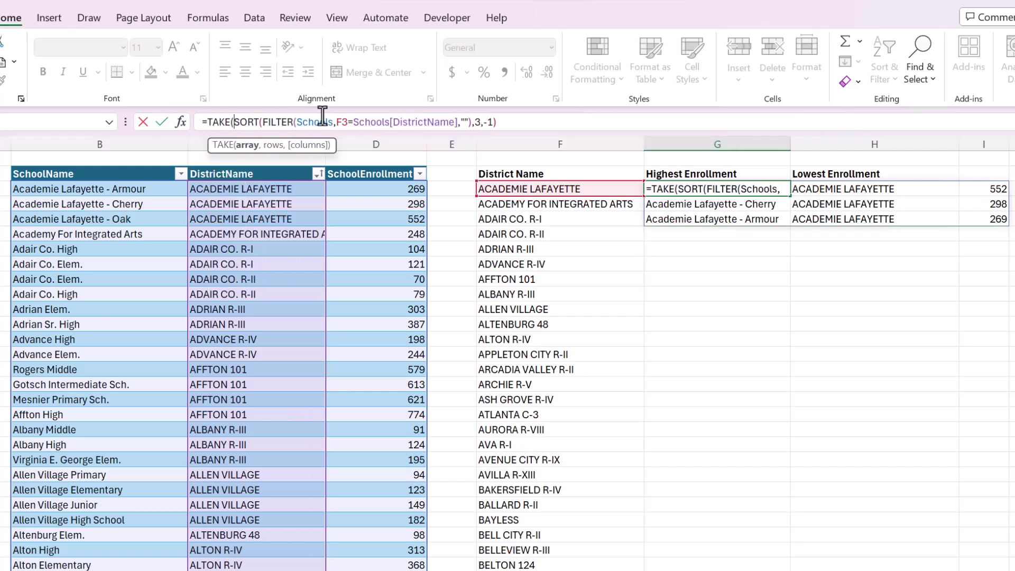
left_click(512, 122)
type(",")
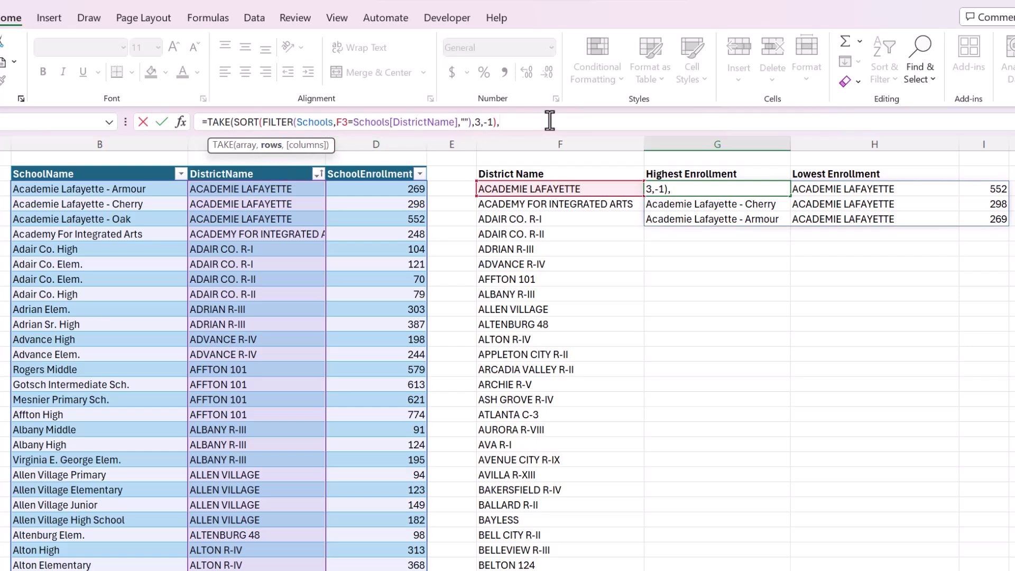
type(" ,")
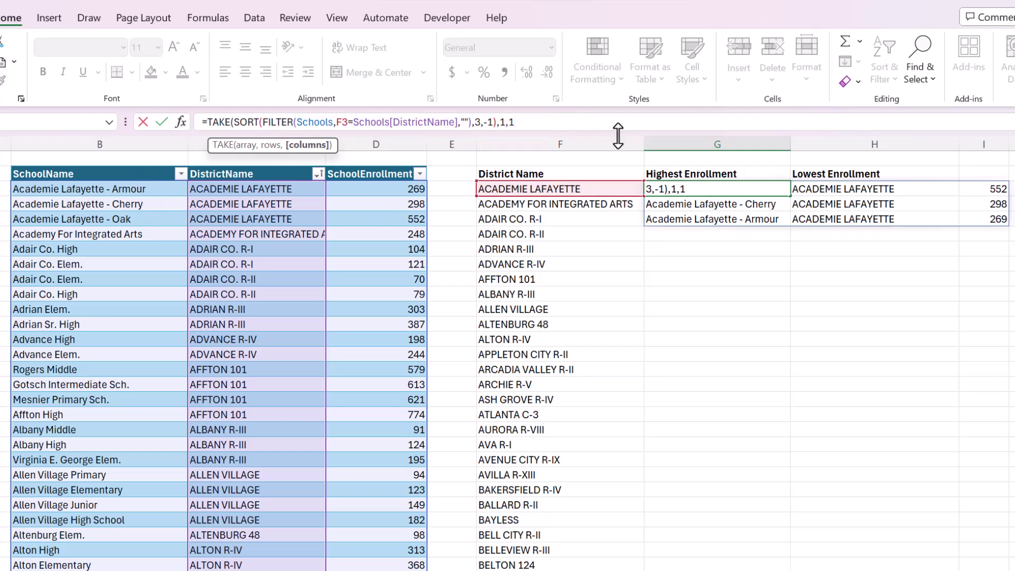
type("1)")
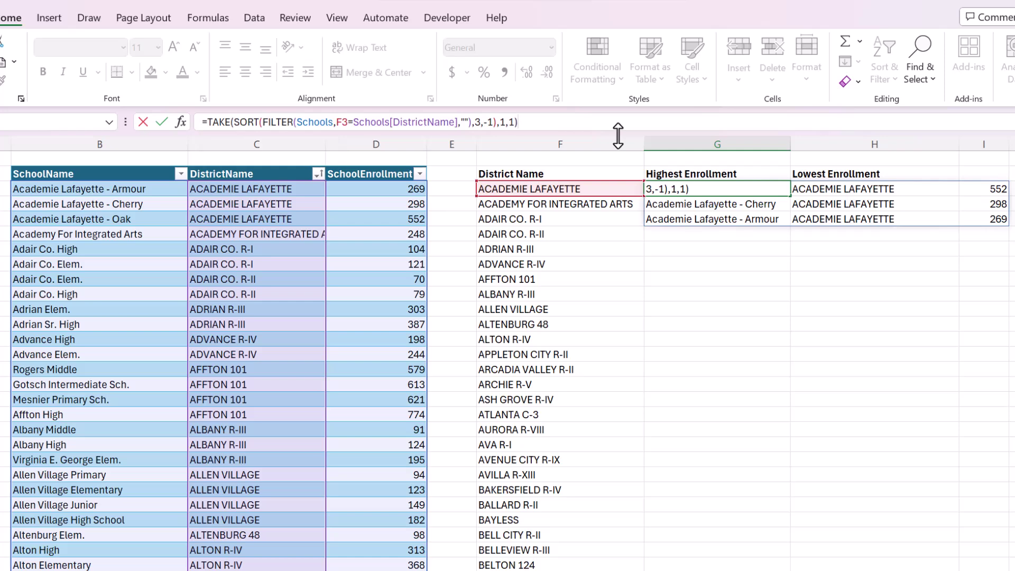
key("Return")
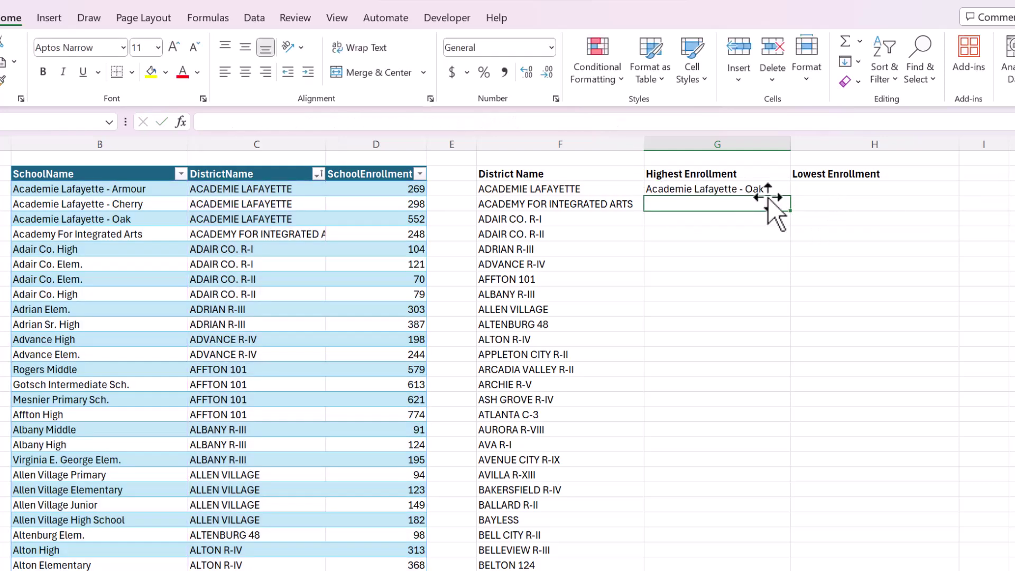
left_click(746, 188)
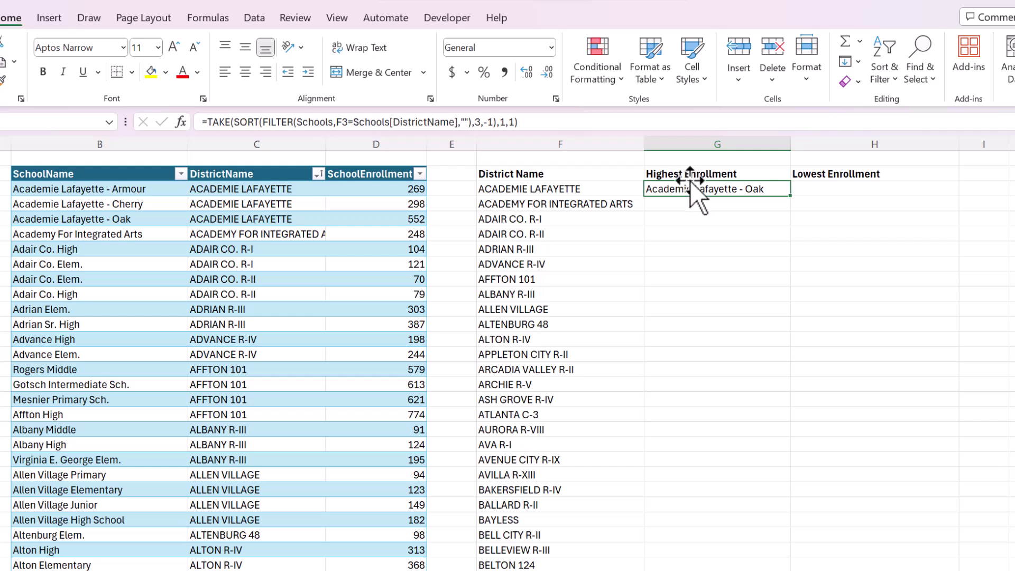
Fill the TAKE formula down column G for every district and review the results
left_click(549, 189)
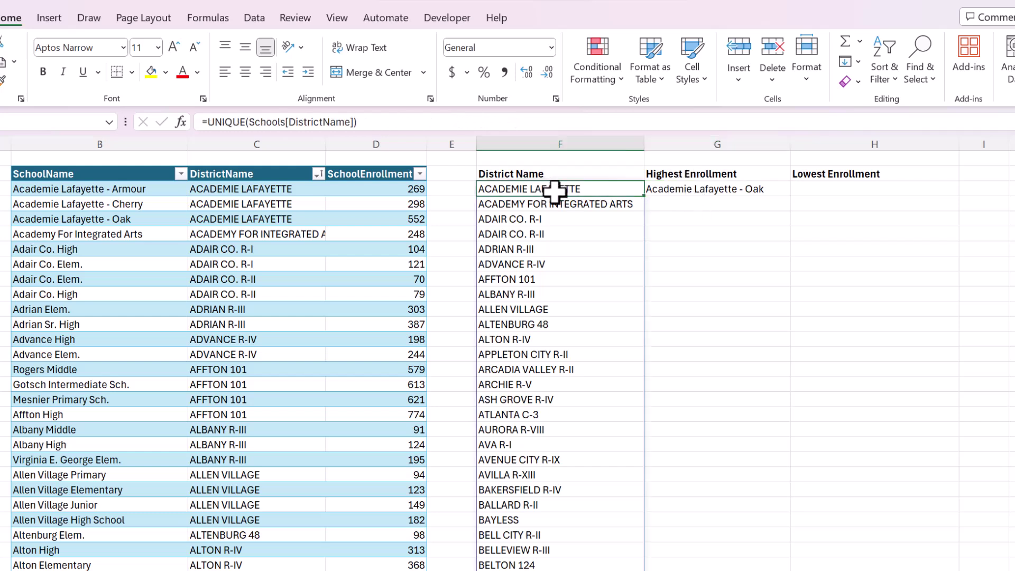
left_click(761, 191)
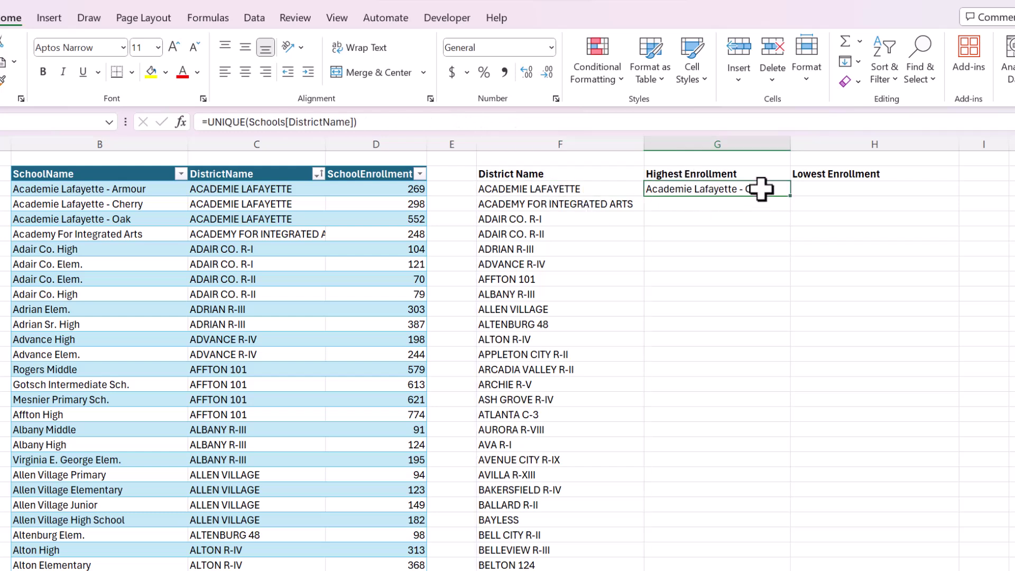
double_click(793, 199)
left_click(746, 263)
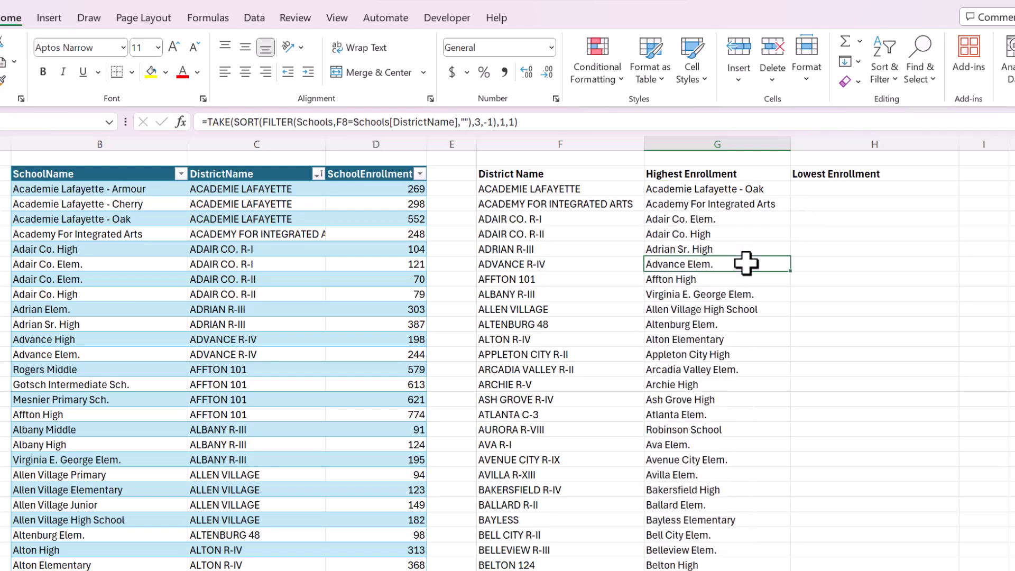
scroll(745, 263, "down", 20)
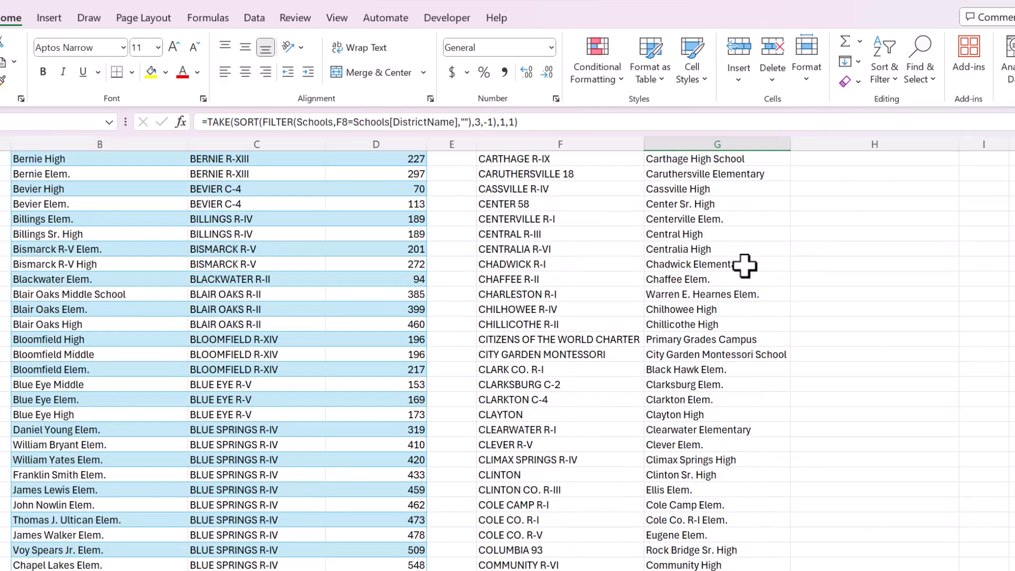
scroll(744, 265, "down", 10)
scroll(749, 263, "down", 15)
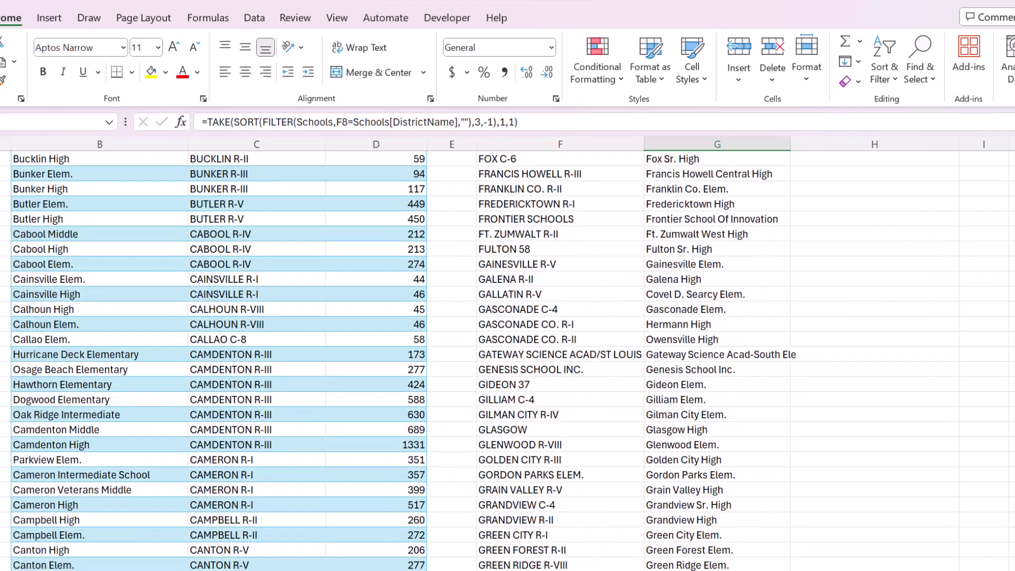
scroll(752, 263, "up", 20)
scroll(617, 274, "right", 3)
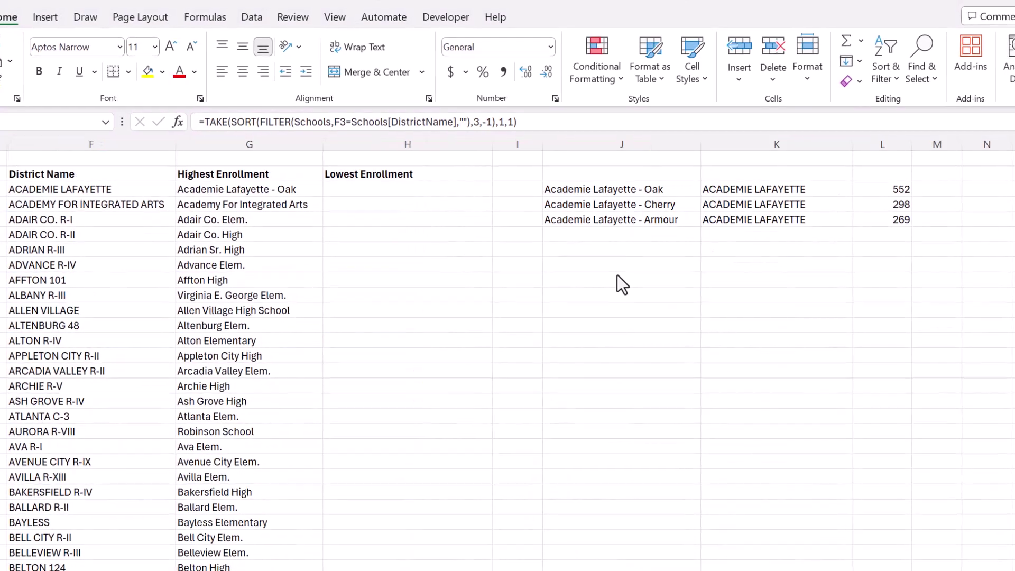
left_click(270, 190)
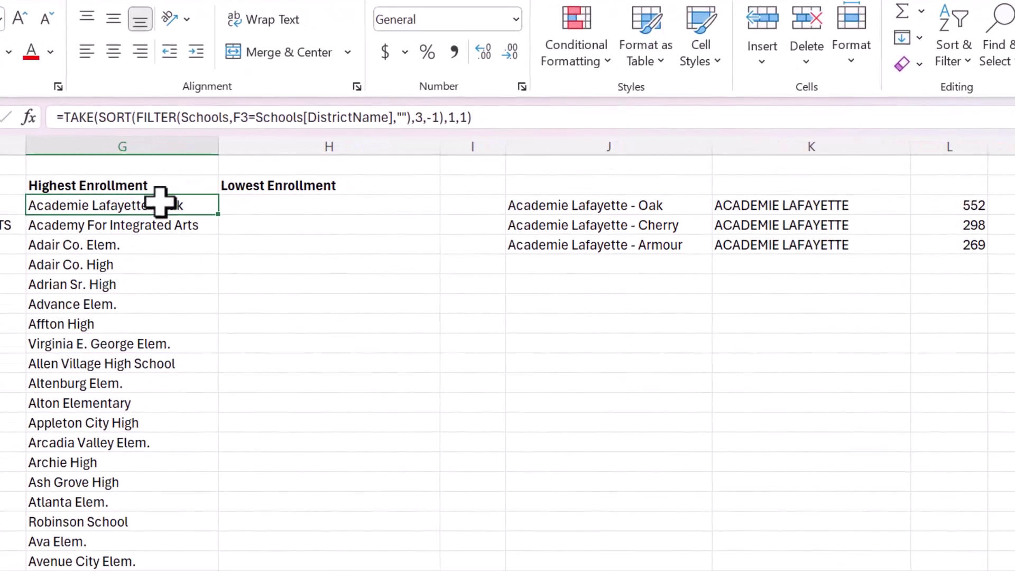
left_click(528, 202)
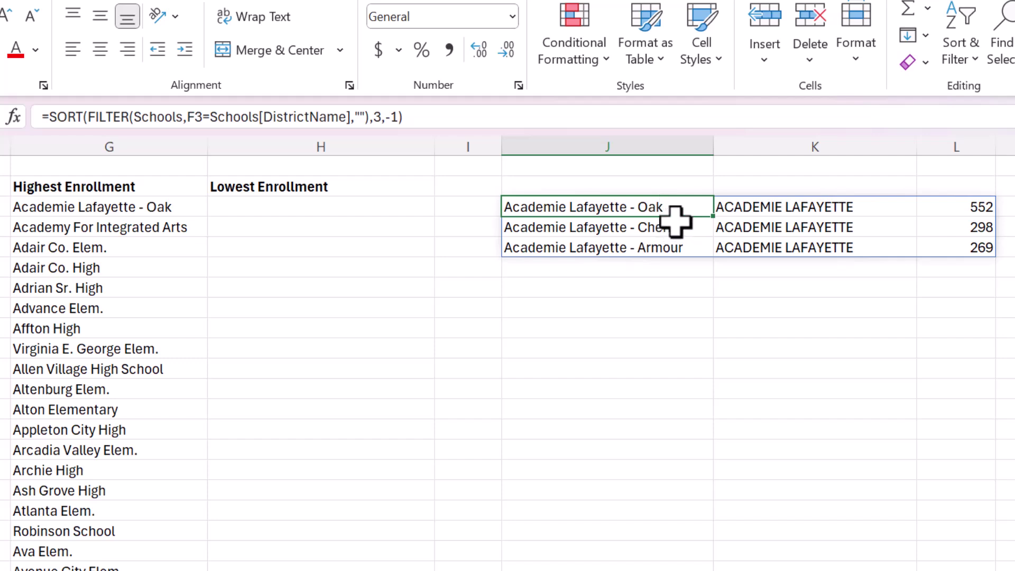
left_click_drag(687, 210, 946, 249)
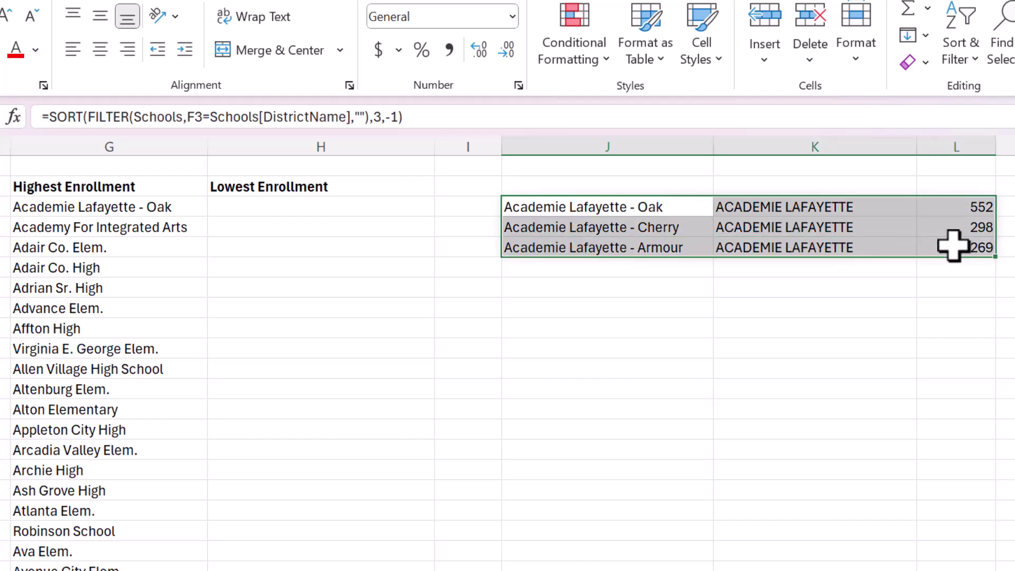
left_click(646, 206)
left_click(947, 209)
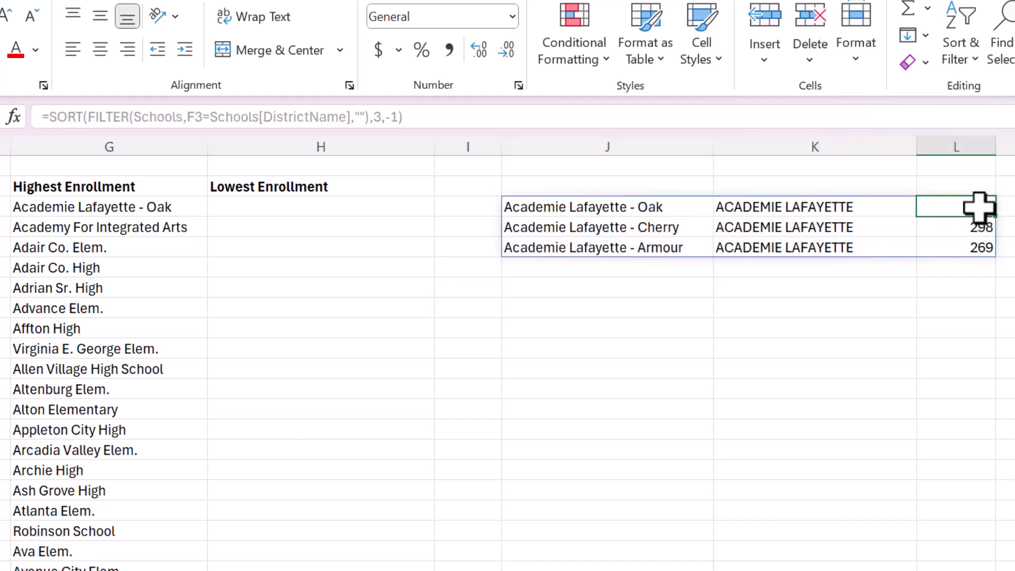
left_click_drag(988, 207, 623, 206)
left_click_drag(670, 246, 928, 245)
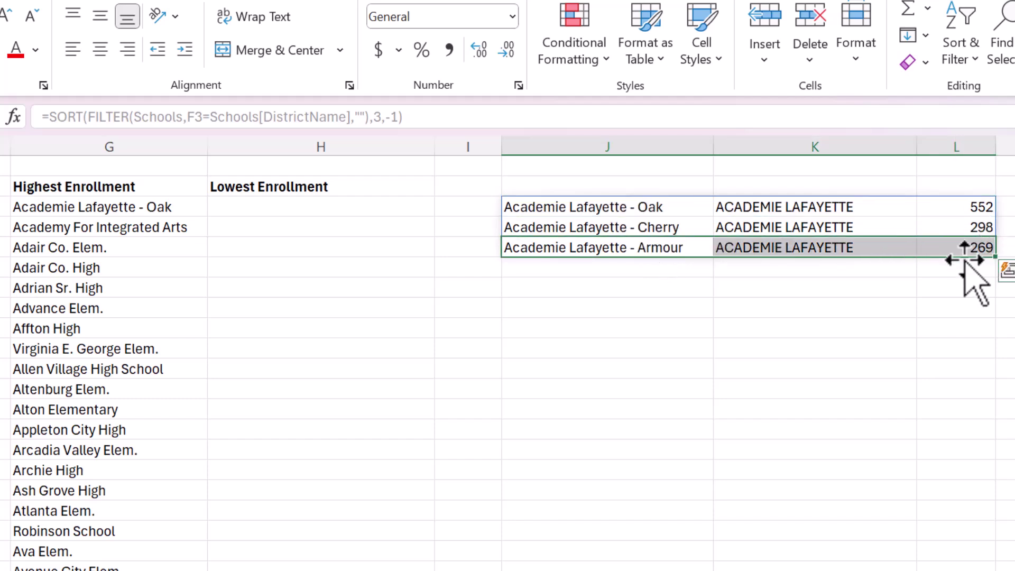
left_click(824, 288)
Change TAKE's rows argument in G3 from 1 to {1,-1}, so Armour appears as lowest enrollment
left_click(109, 207)
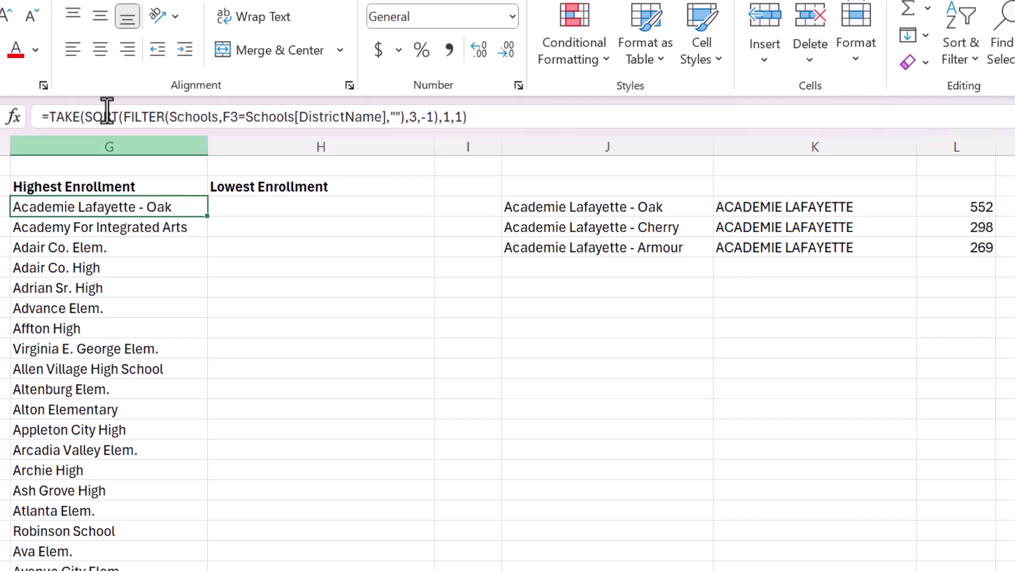
double_click(447, 116)
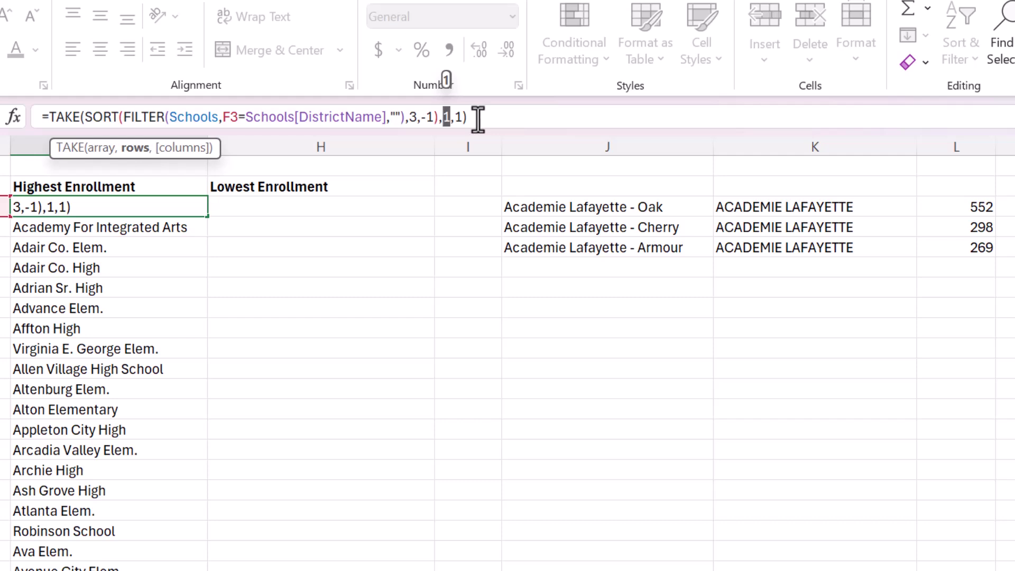
type("1")
key("BackSpace")
type("{1")
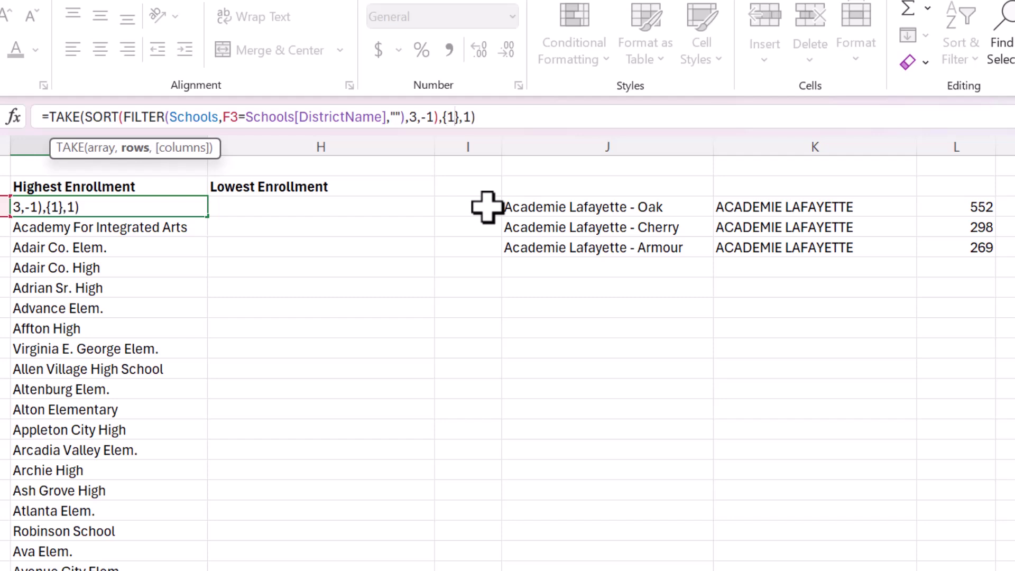
type(",")
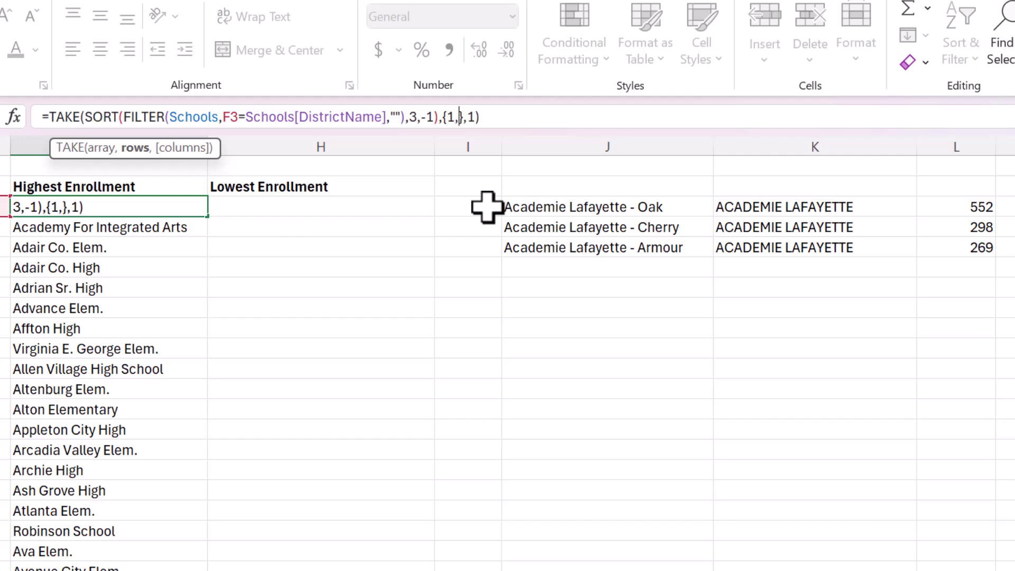
type("-1")
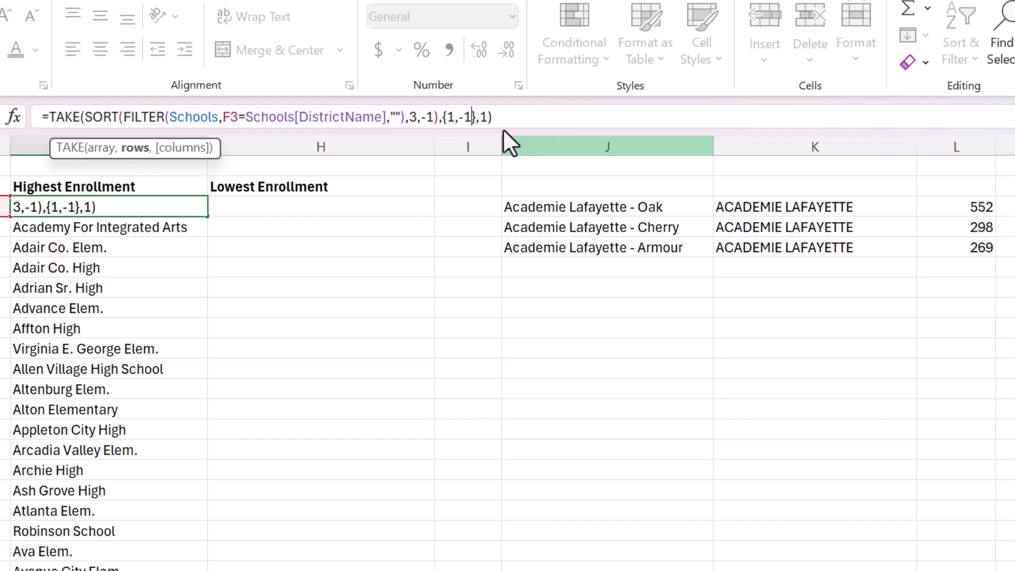
left_click_drag(445, 119, 492, 140)
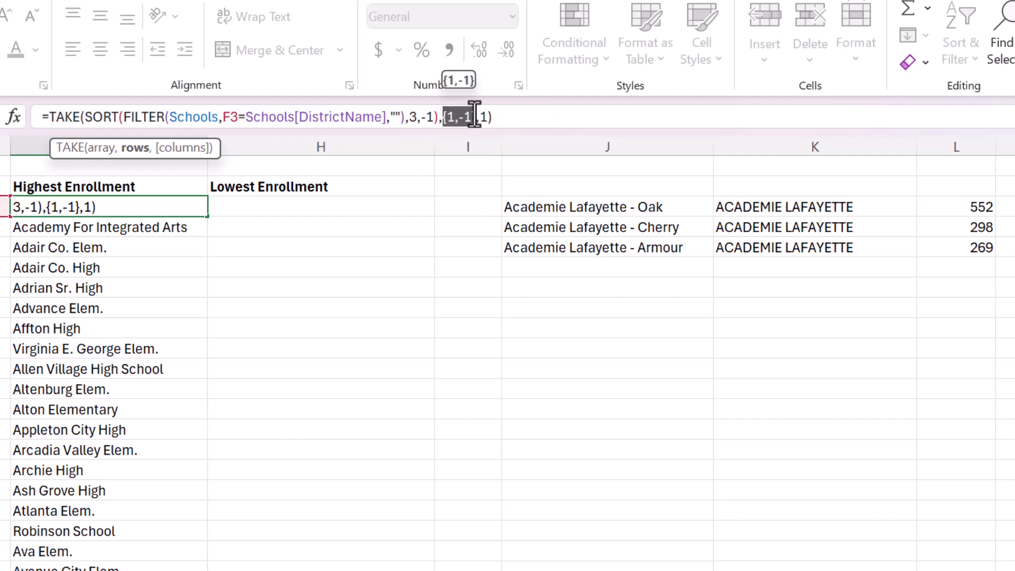
left_click(475, 117)
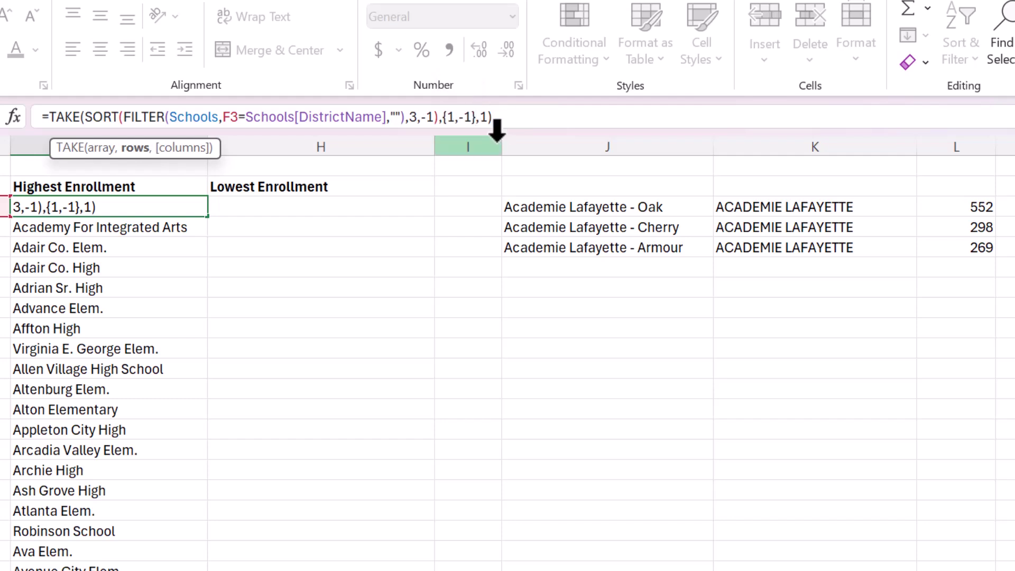
key("Return")
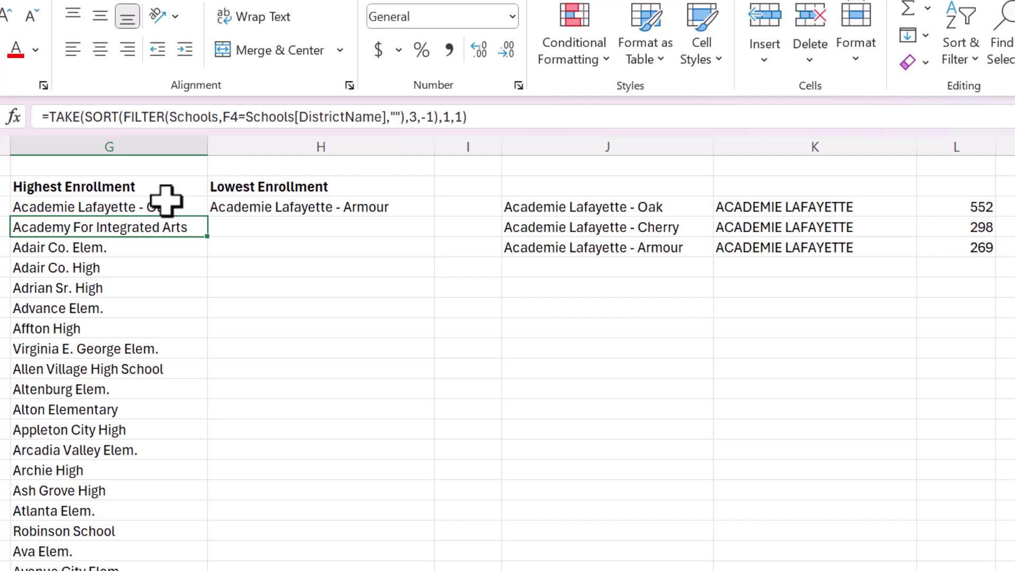
left_click(166, 200)
left_click(245, 208)
left_click(249, 249)
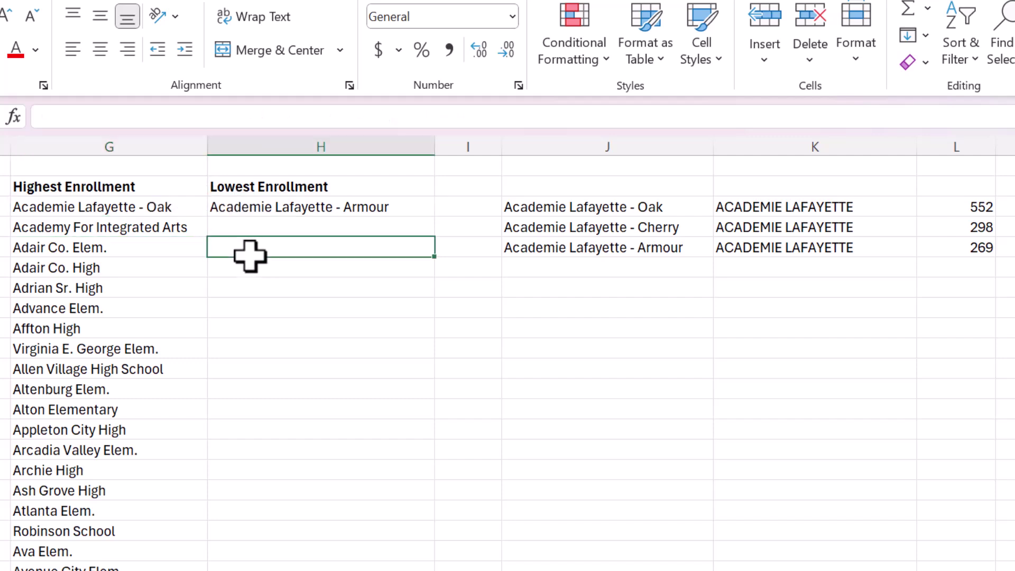
left_click(180, 208)
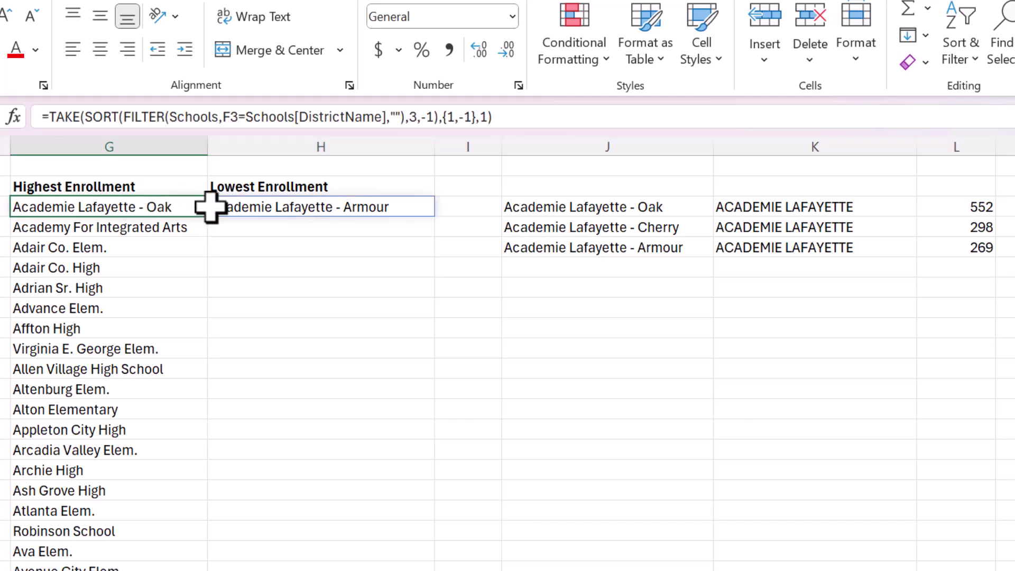
left_click(452, 116)
double_click(458, 116)
left_click(522, 108)
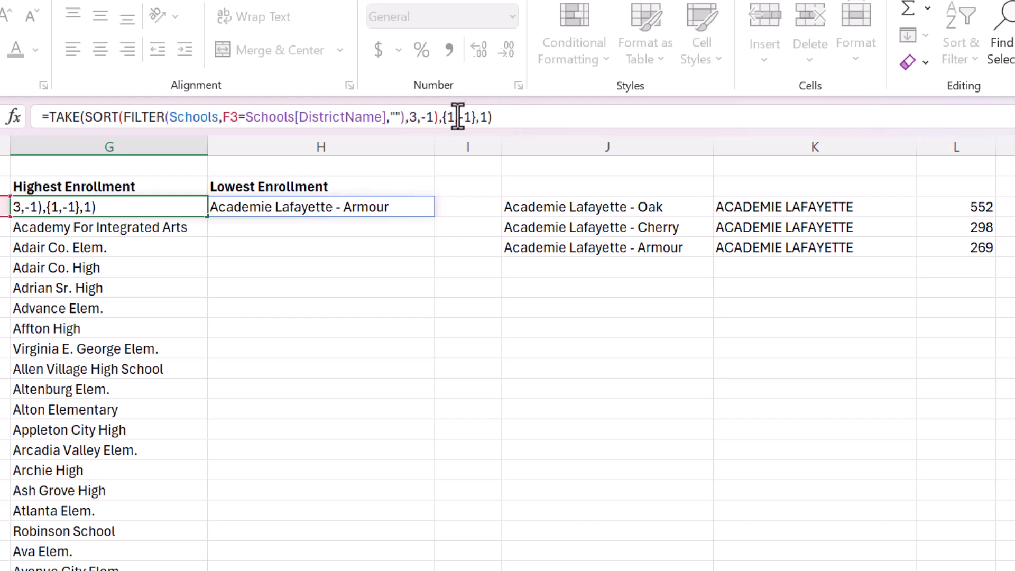
left_click(454, 116)
left_click(522, 116)
key("Return")
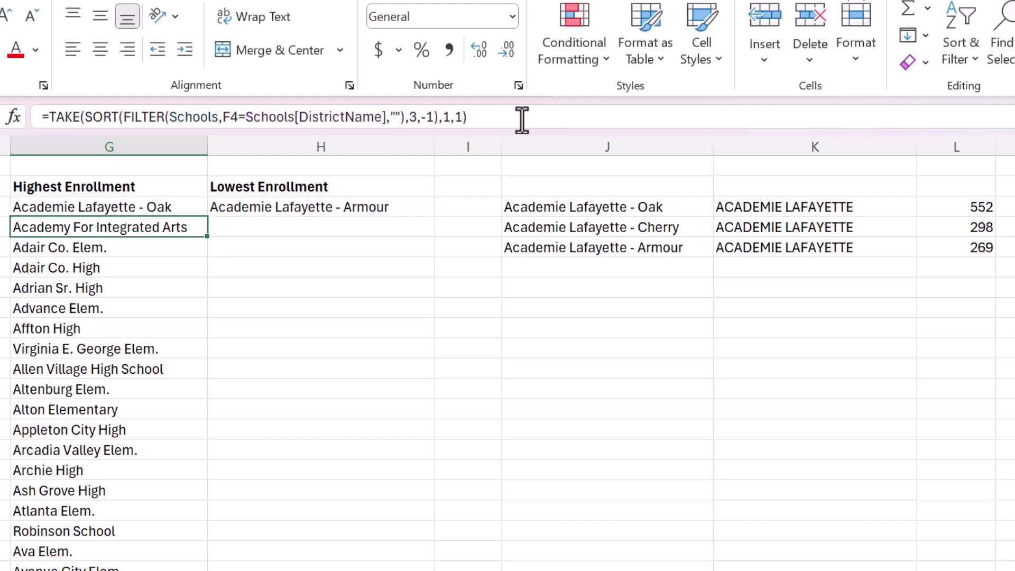
left_click(597, 205)
left_click(98, 208)
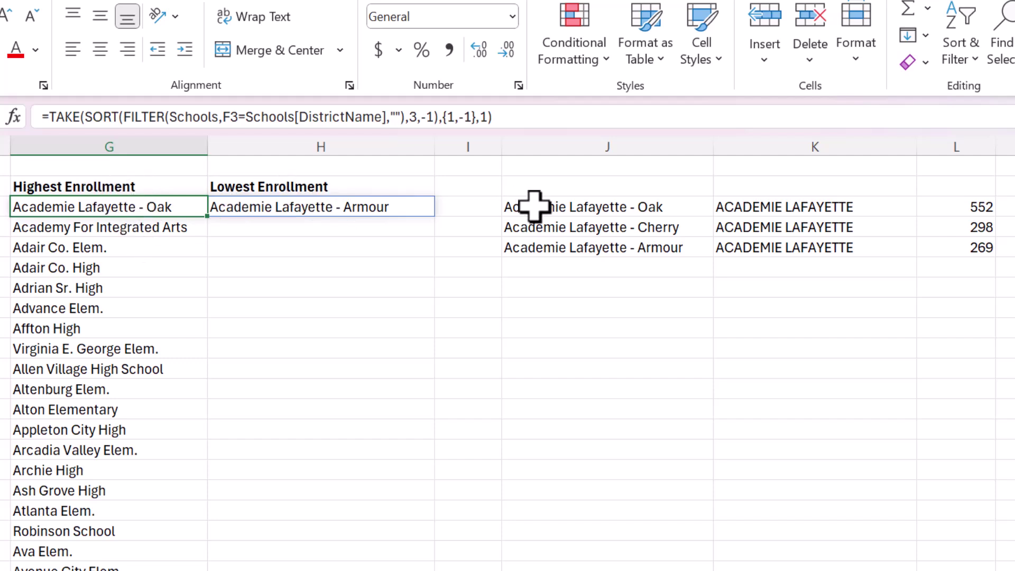
left_click_drag(534, 206, 978, 205)
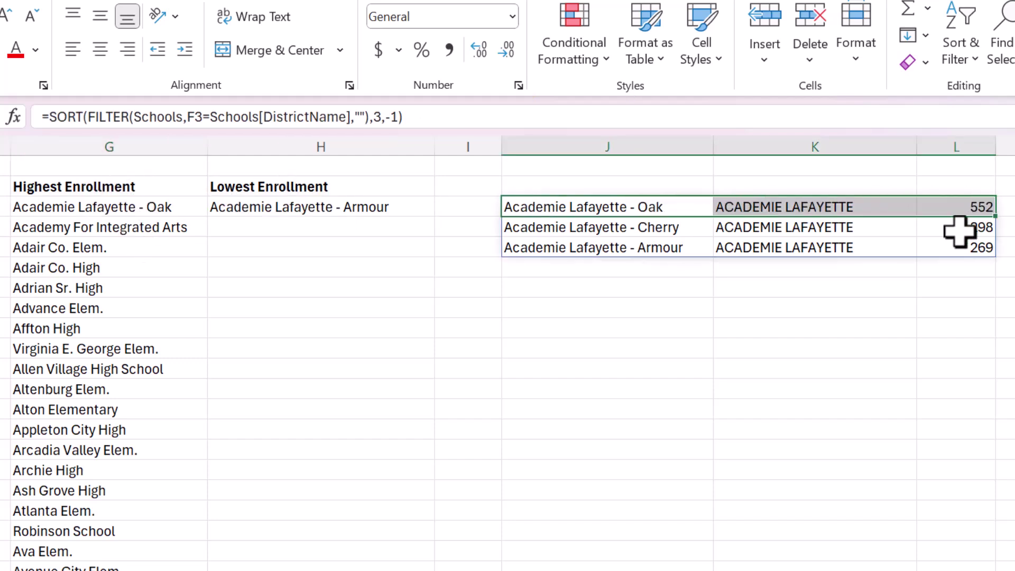
left_click_drag(658, 248, 988, 247)
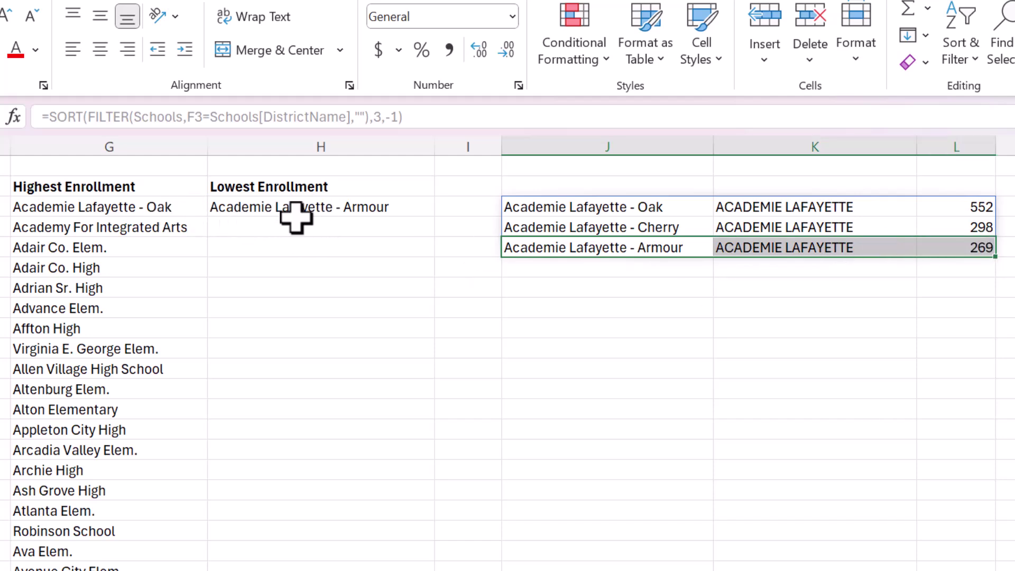
Delete the helper sorted results and fill G3's highest/lowest formula down for every district
left_click(479, 199)
left_click(544, 199)
key("Delete")
key("Left")
key("Left")
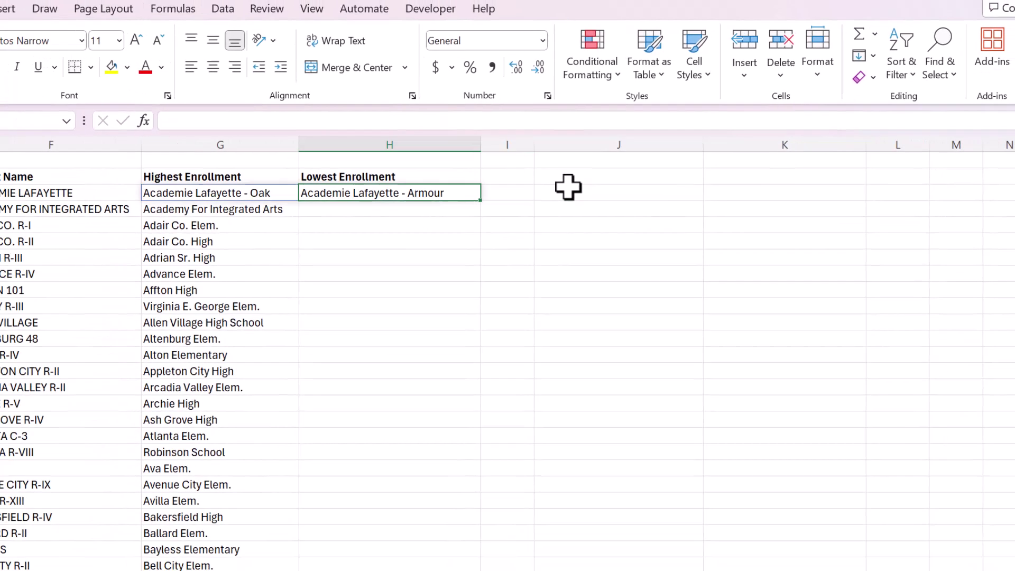
key("Left")
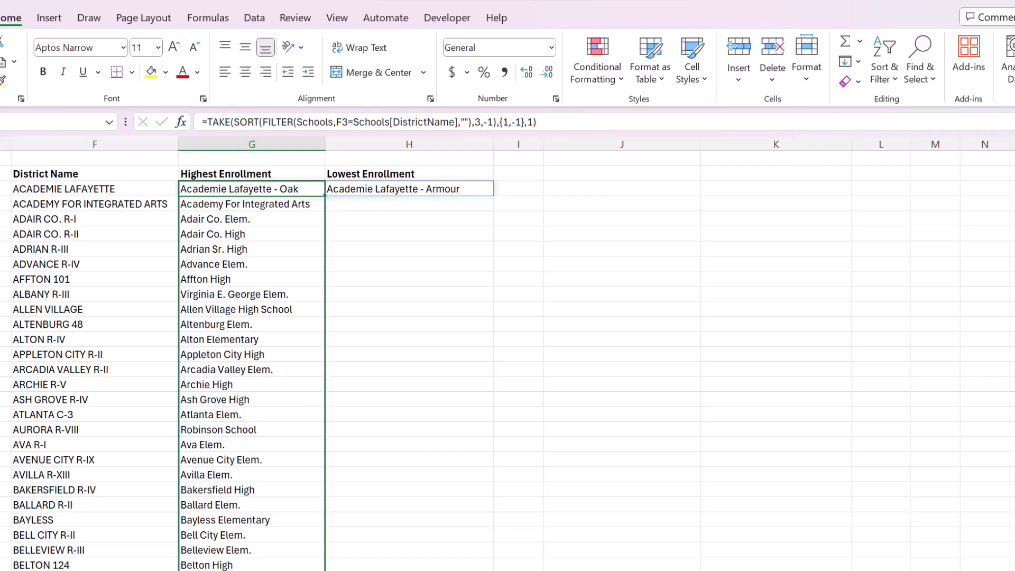
double_click(324, 195)
left_click(368, 294)
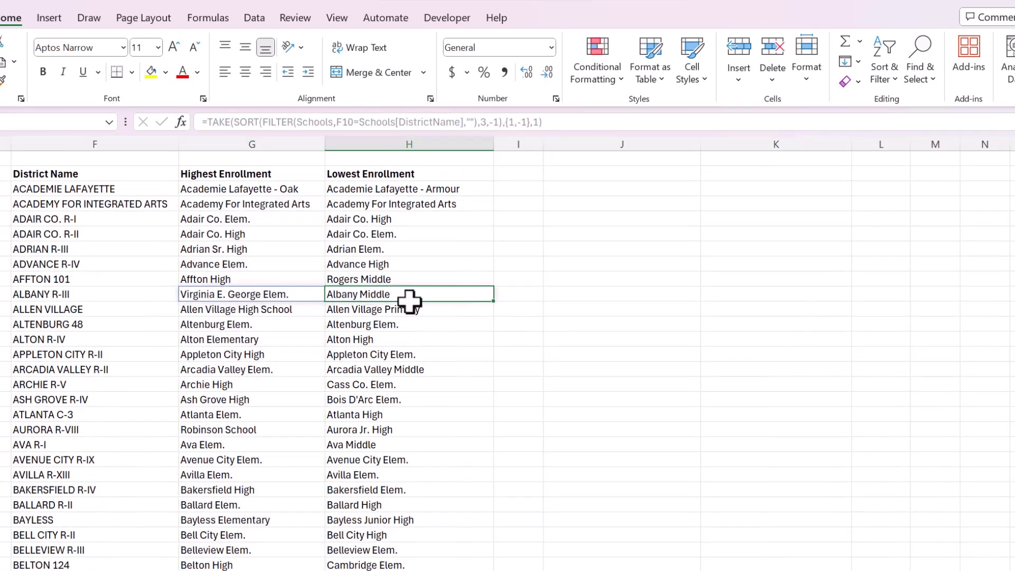
Check highest and lowest results for districts like ADAIR CO. R-I, AVILLA R-XIII and BELTON 124
left_click(281, 218)
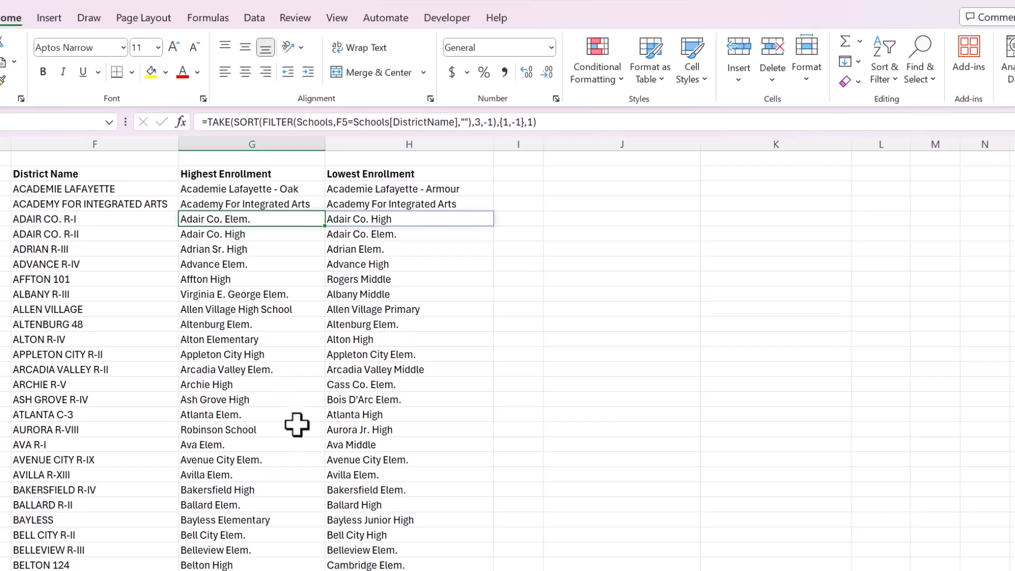
left_click_drag(264, 475, 412, 476)
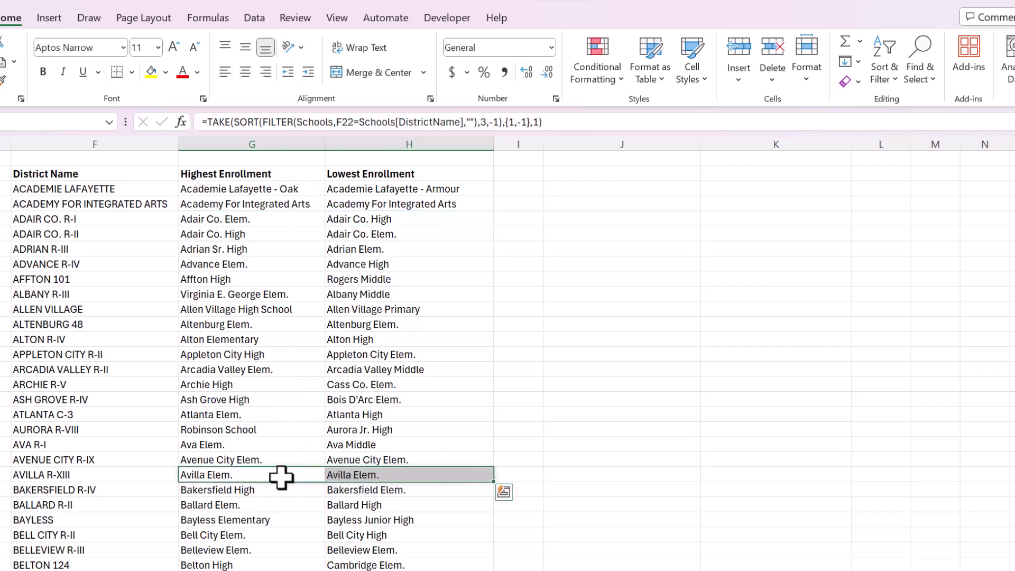
left_click(258, 505)
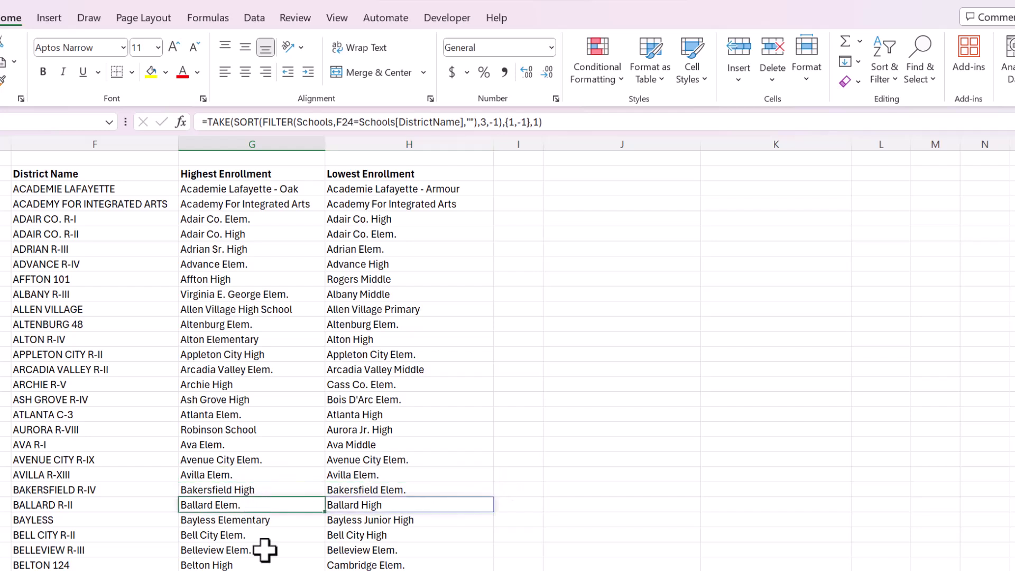
left_click(265, 550)
left_click(270, 564)
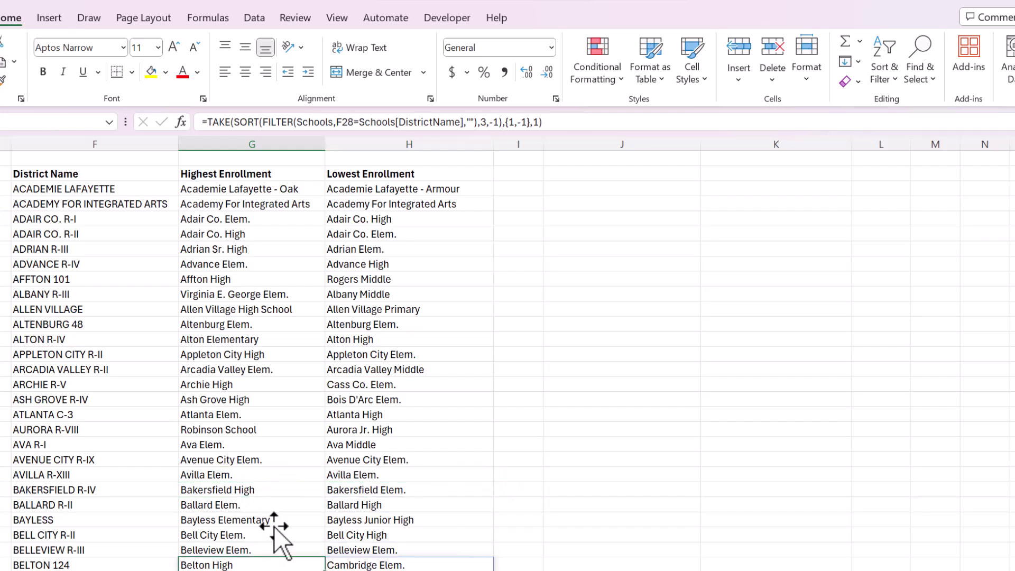
left_click(249, 353)
left_click(241, 191)
left_click(249, 475, "shift")
left_click(370, 309)
left_click(384, 190)
left_click(407, 475, "shift")
left_click(404, 290)
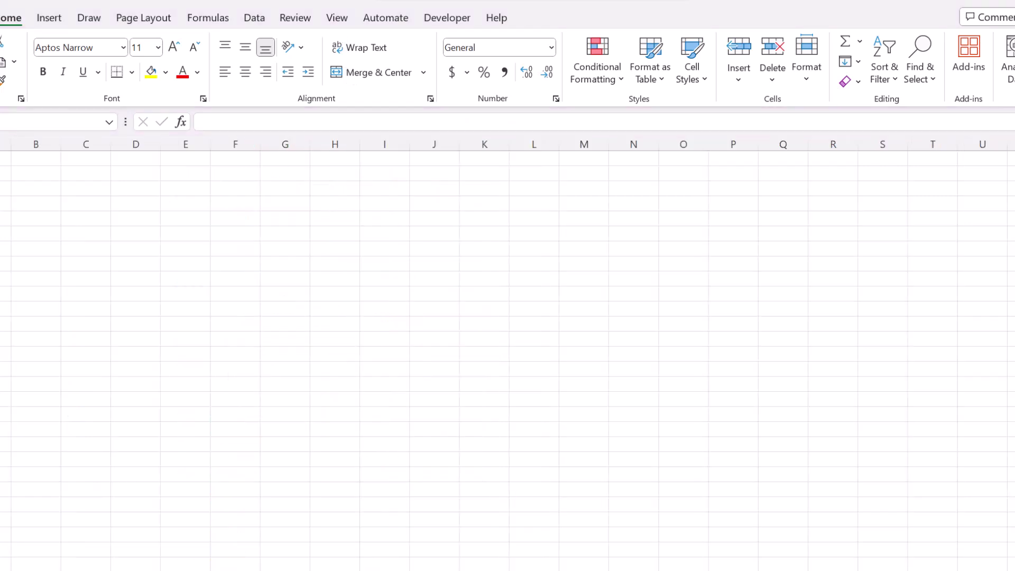
left_click(36, 188)
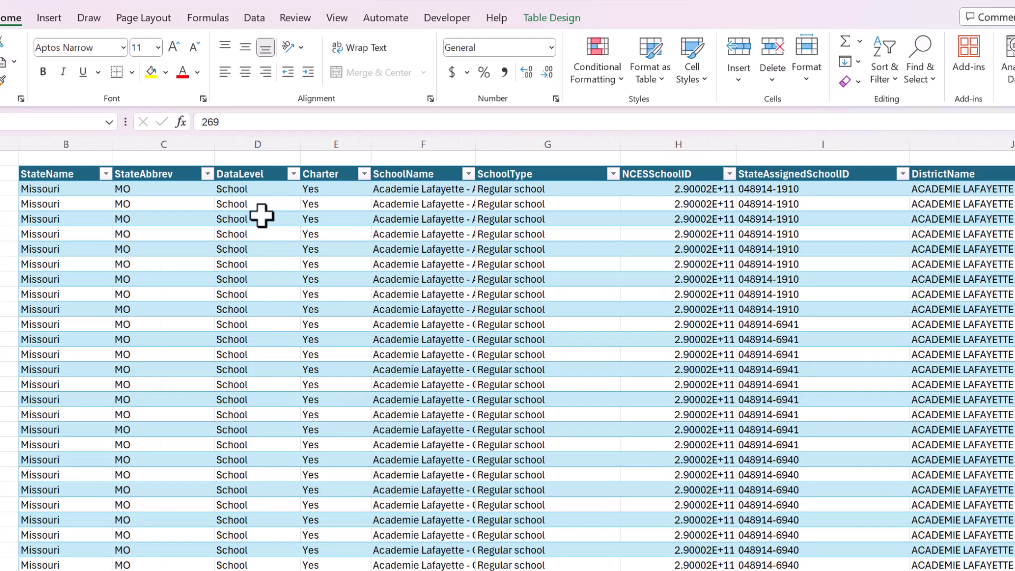
left_click(258, 217)
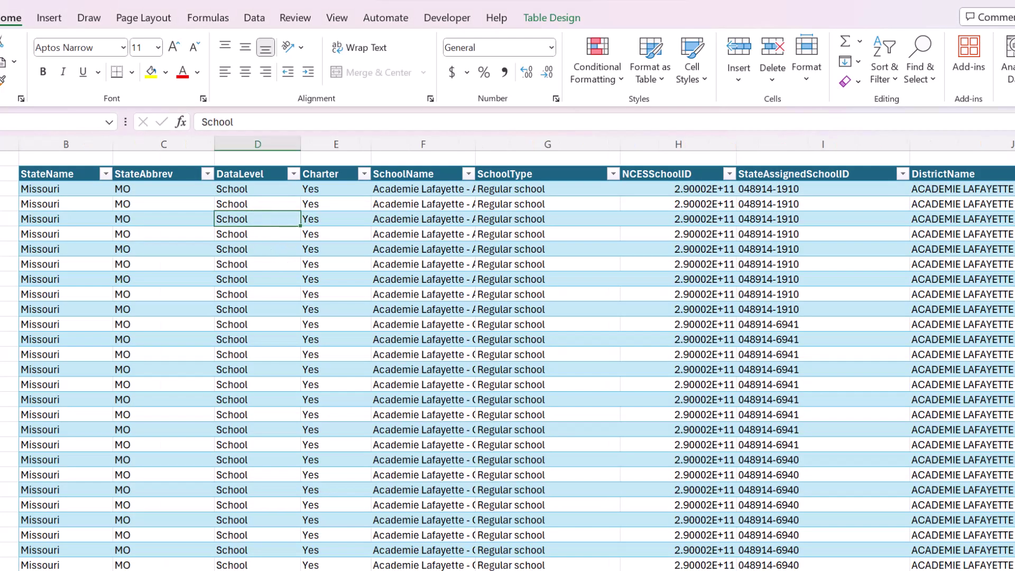
scroll(507, 354, "right", 10)
scroll(508, 354, "right", 10)
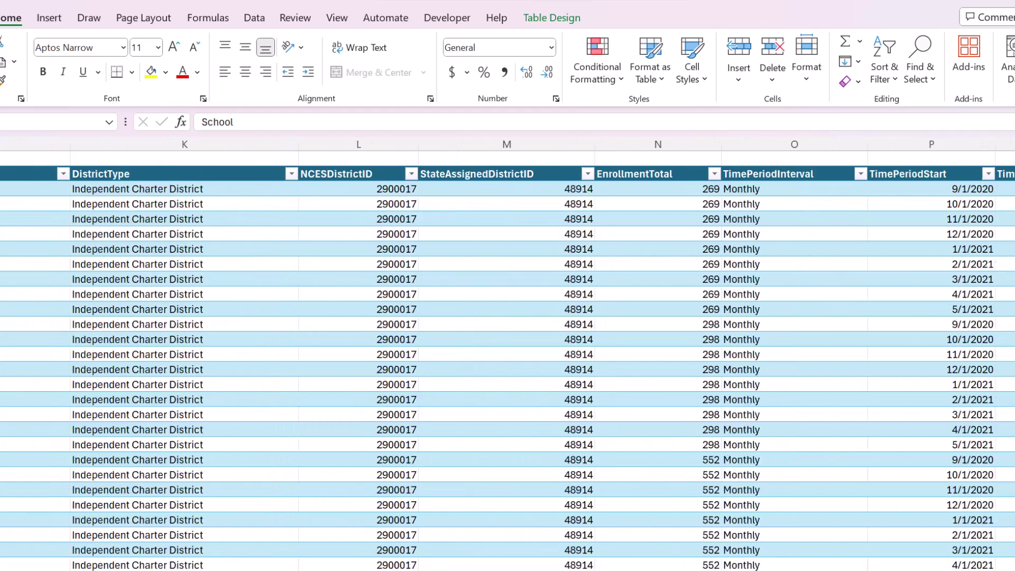
scroll(508, 355, "left", 4)
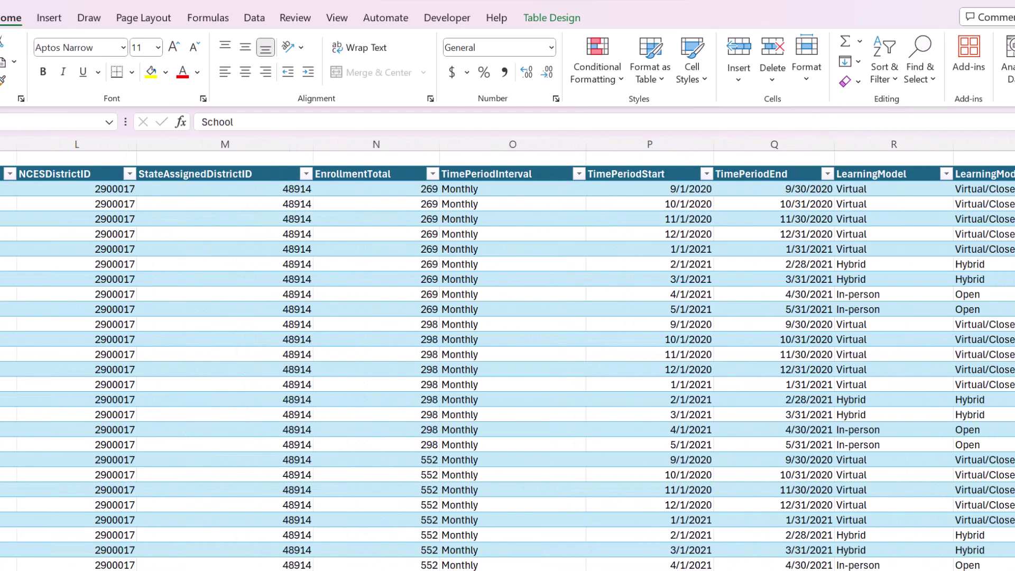
scroll(507, 354, "left", 10)
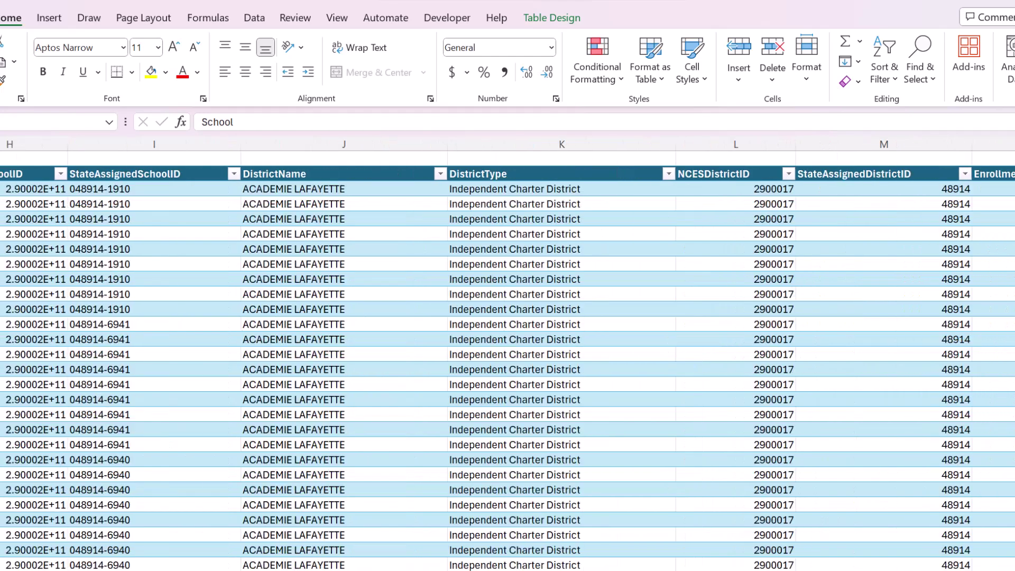
scroll(507, 355, "left", 1)
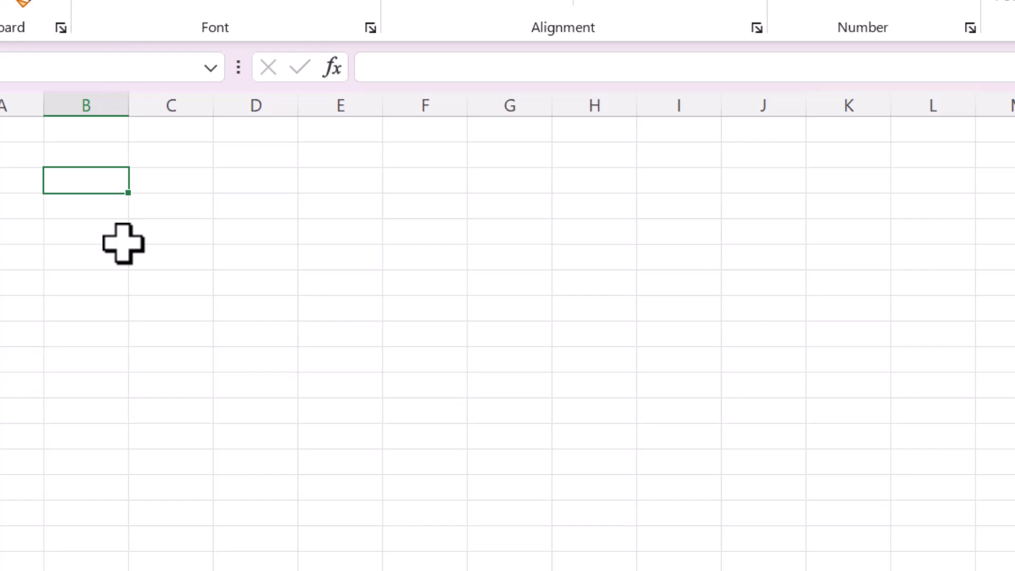
Enter =DROP(Example2,,-5) in B3 to spill the table without its last five columns
type("=DROP")
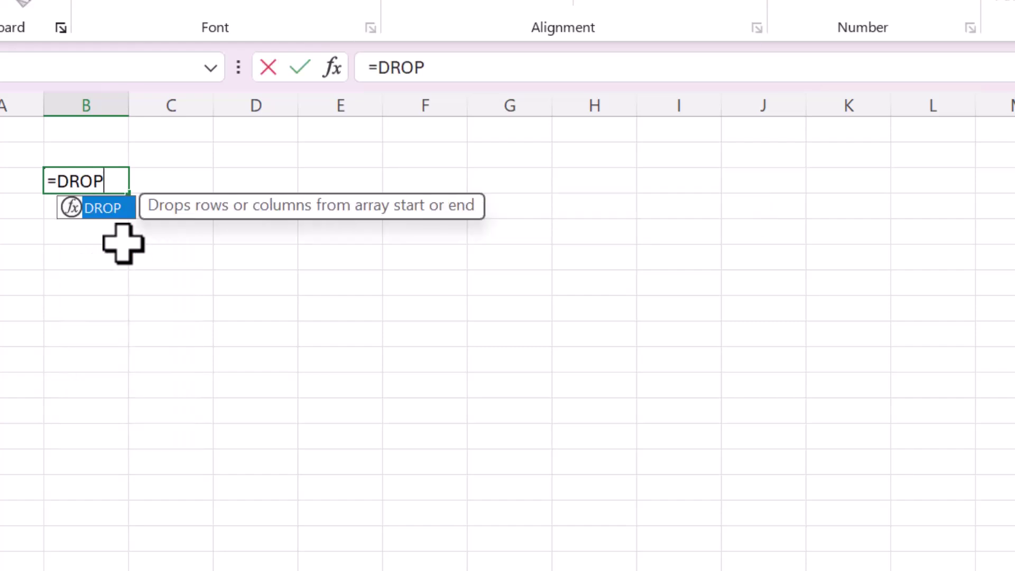
type("(")
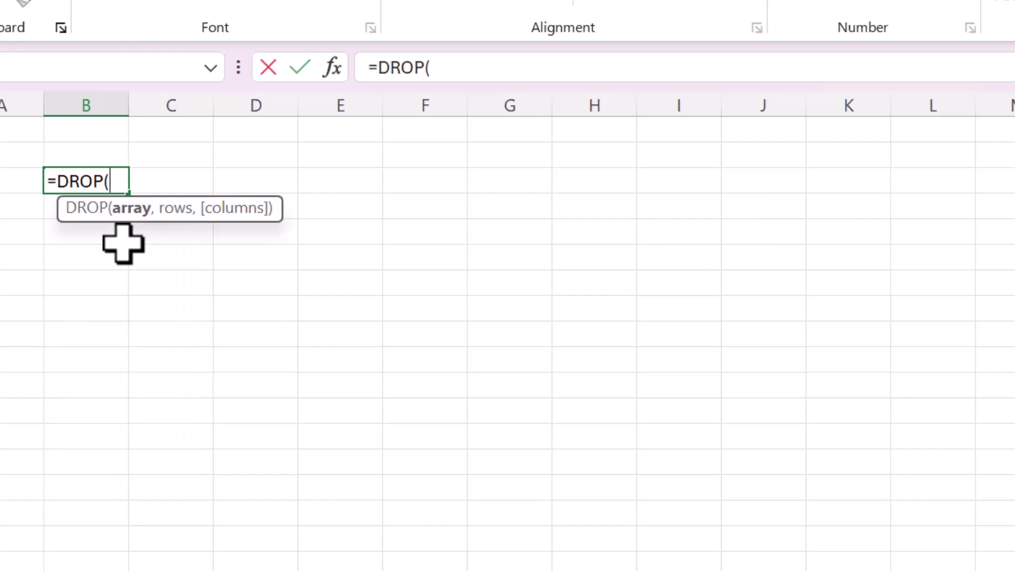
type("Exam")
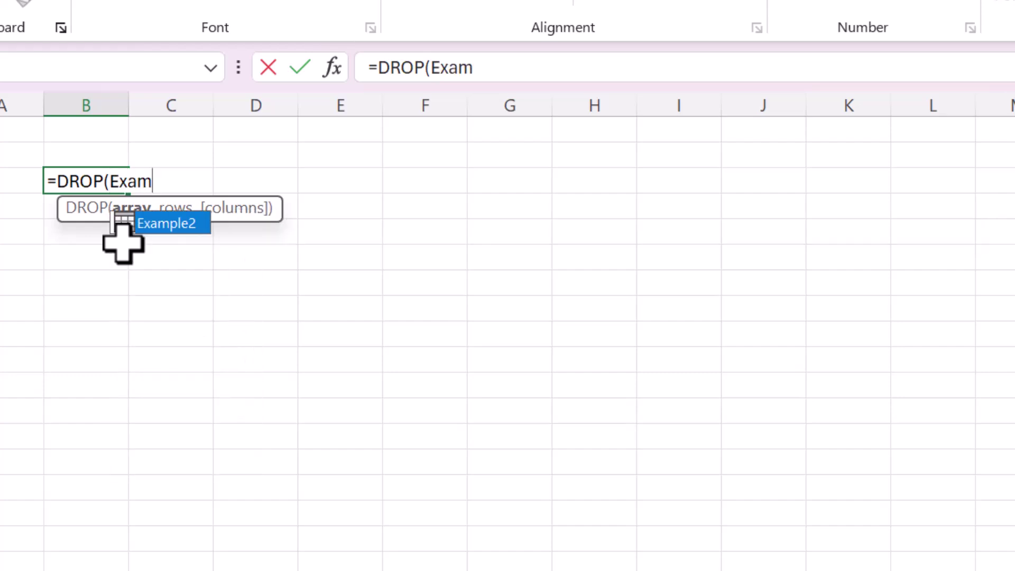
key("Tab")
type(",")
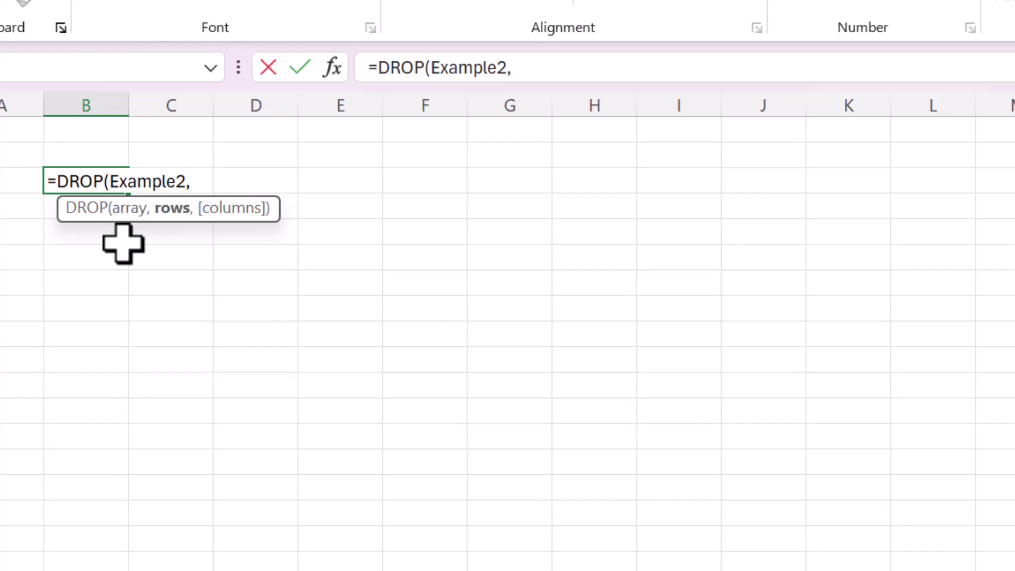
type(",")
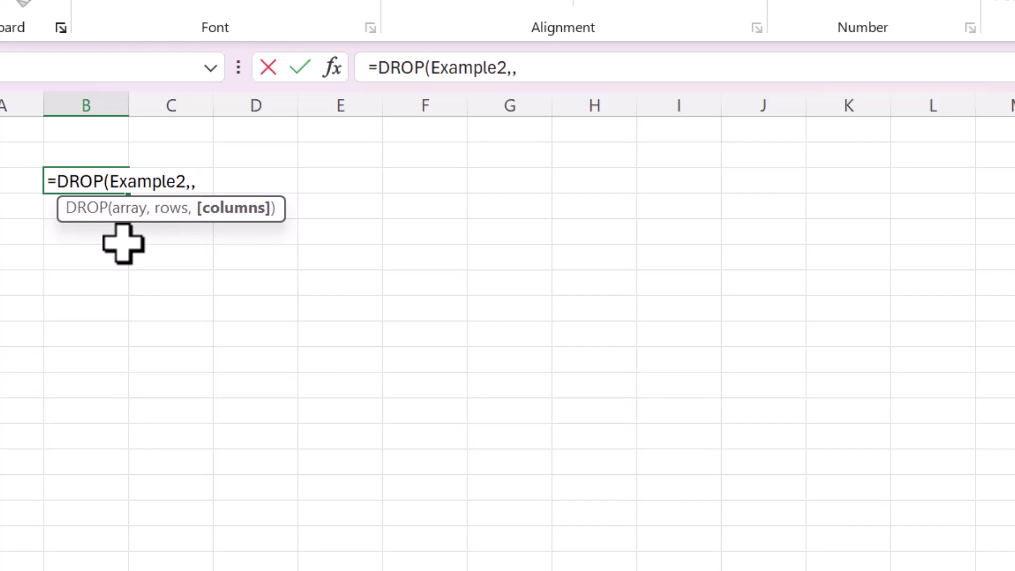
type(")")
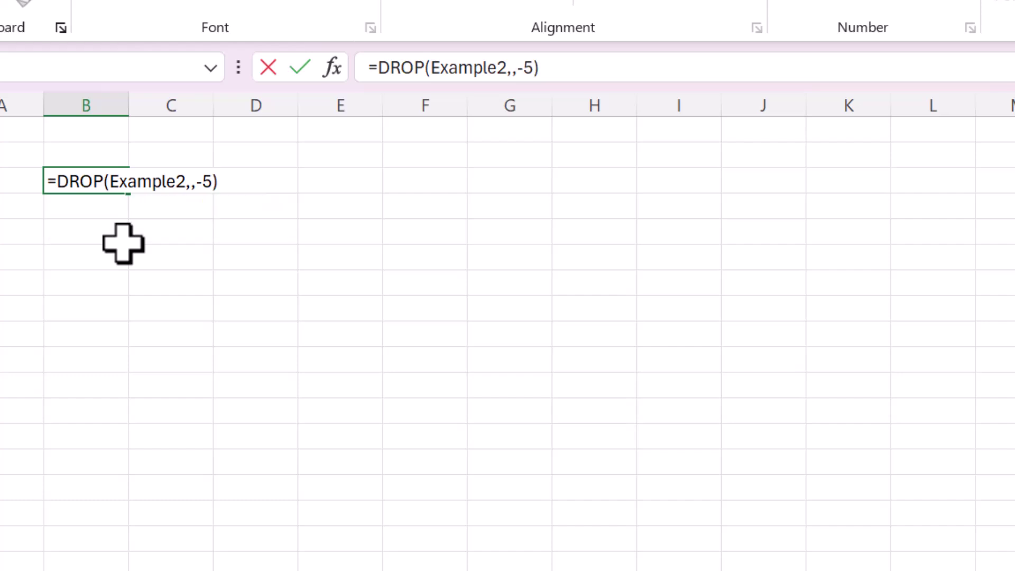
key("Return")
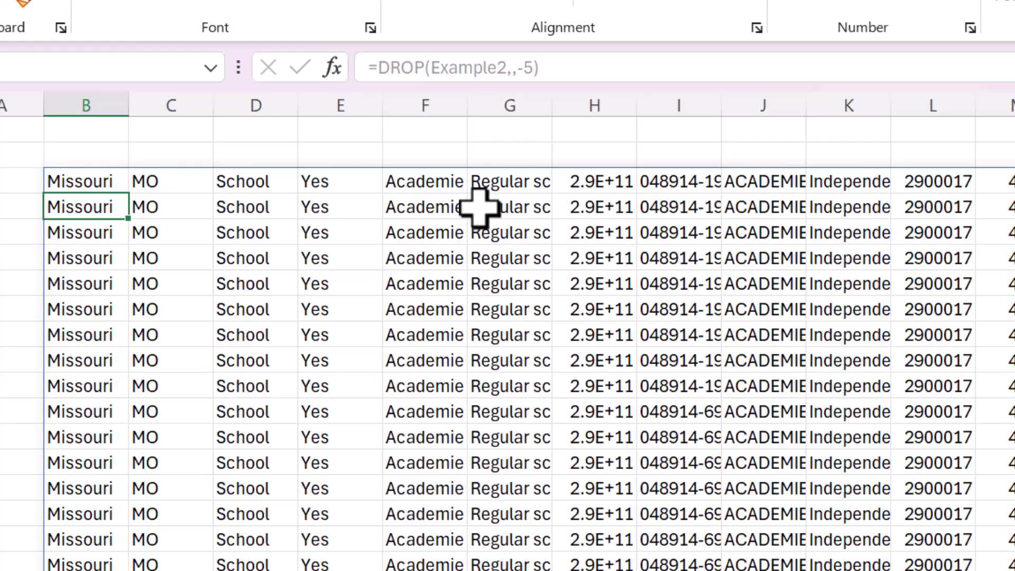
Change B3's formula to =DROP(Example2[#All],,-5) so the copy includes the header row
left_click(92, 176)
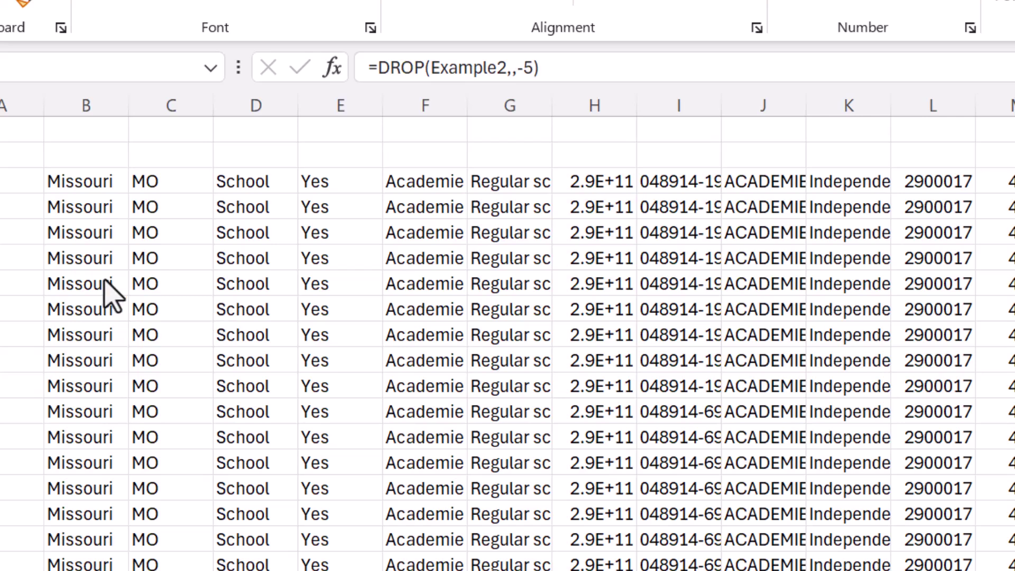
left_click(84, 186)
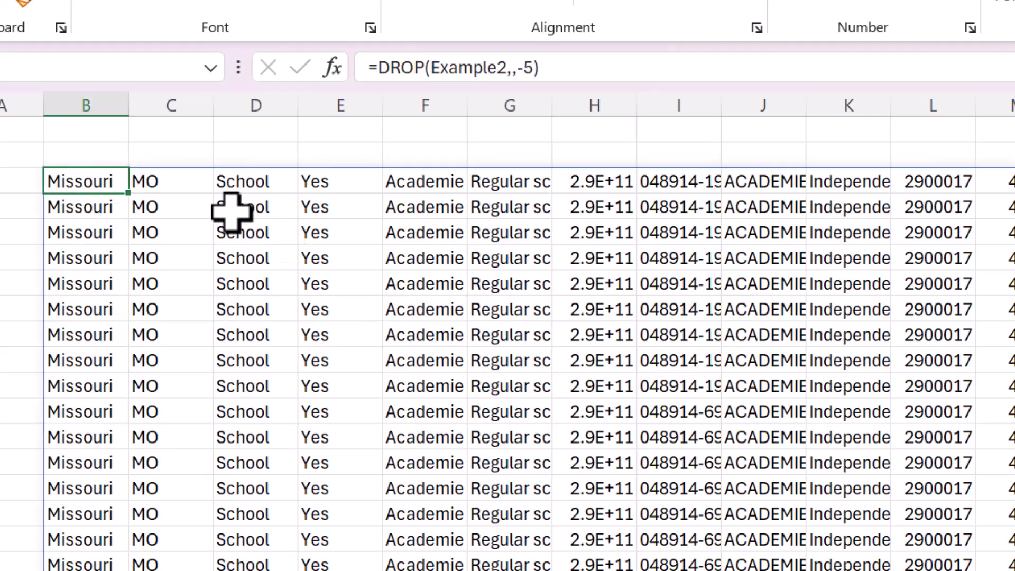
left_click(504, 67)
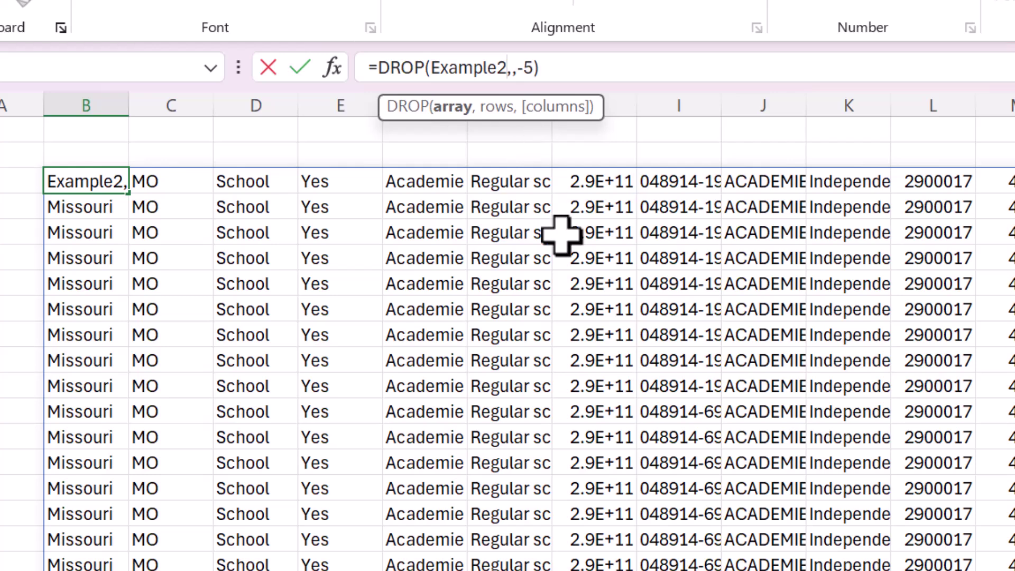
type("[")
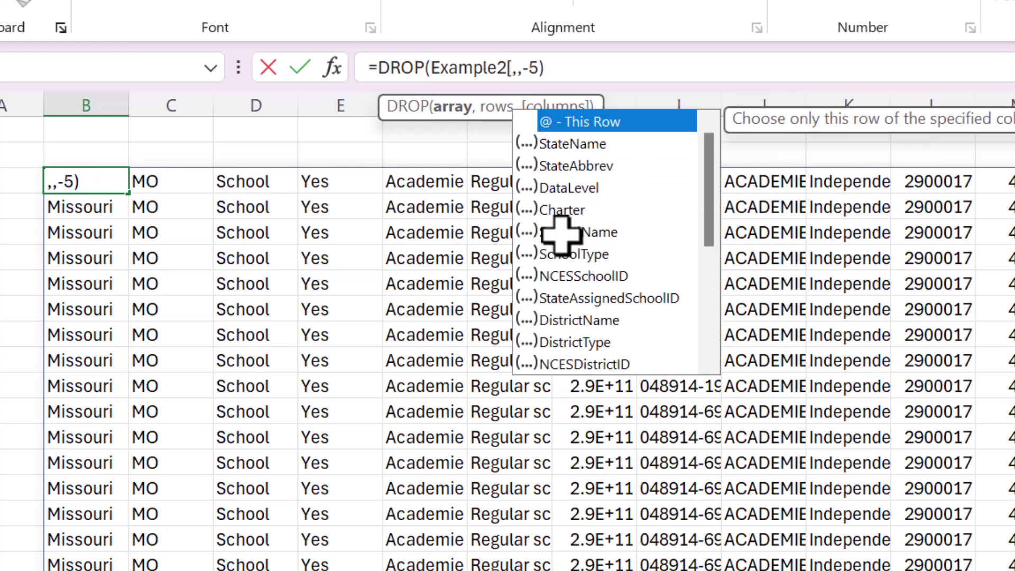
scroll(560, 235, "down", 4)
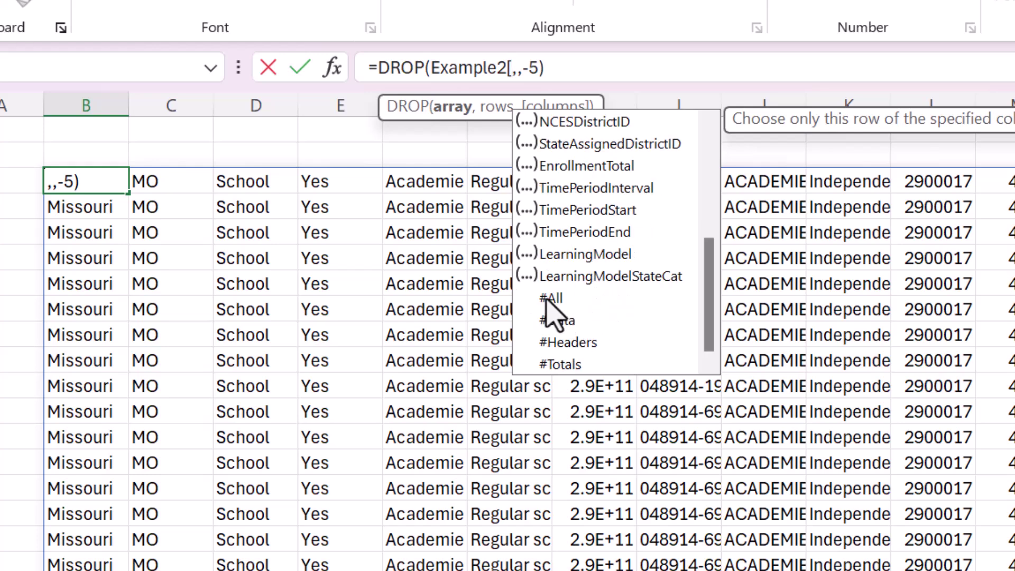
double_click(559, 300)
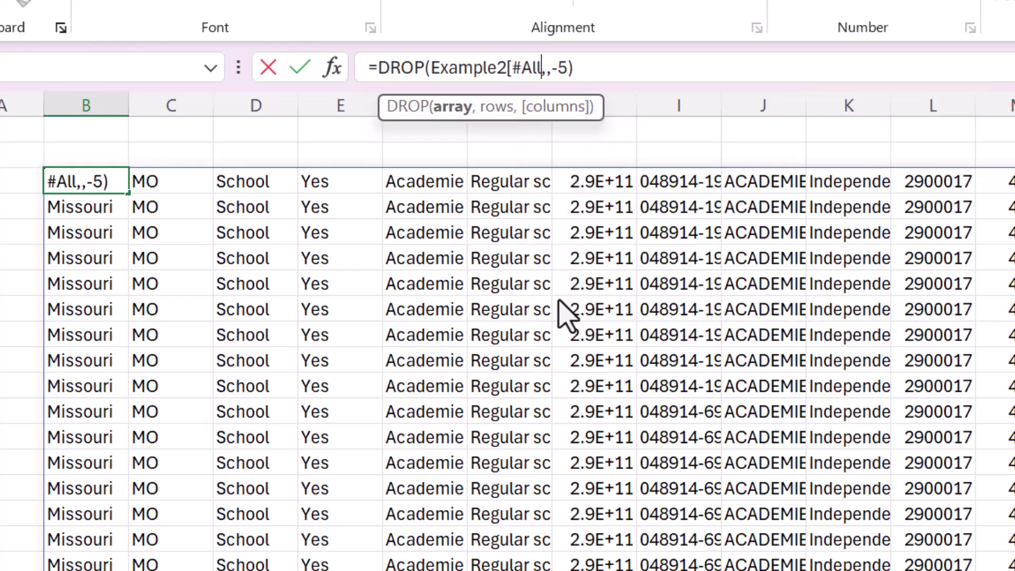
type("]")
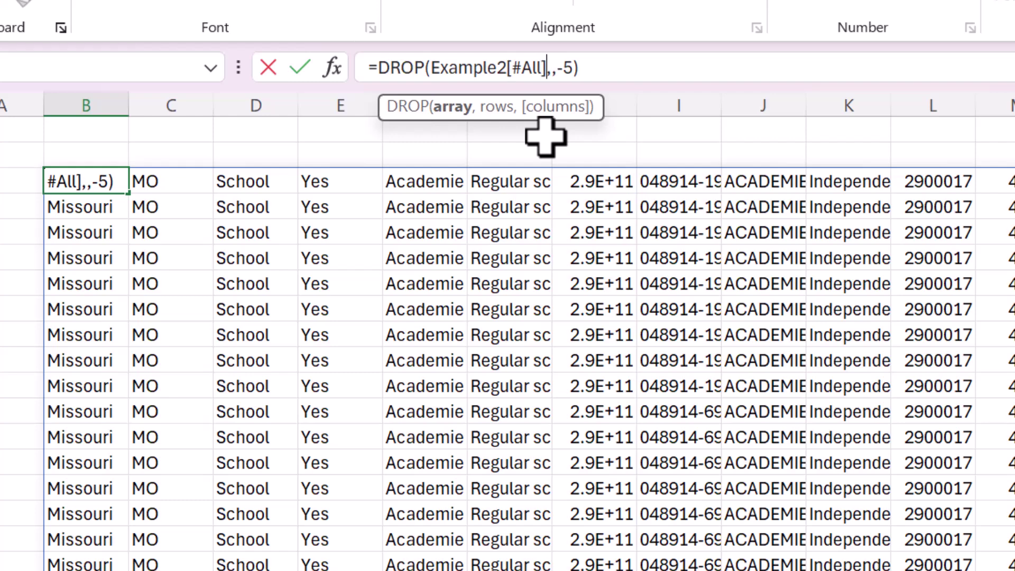
key("Return")
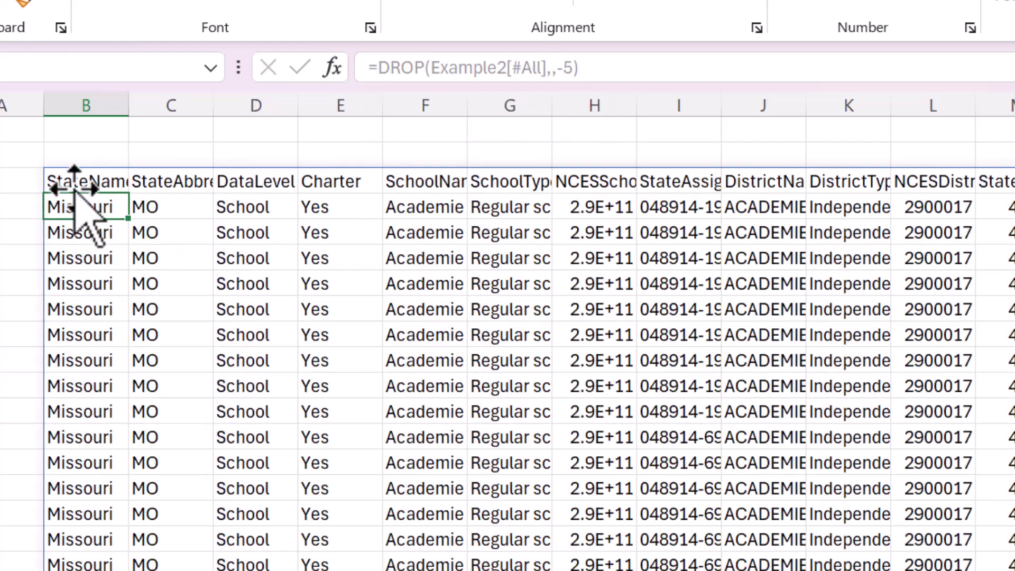
left_click_drag(73, 182, 1012, 182)
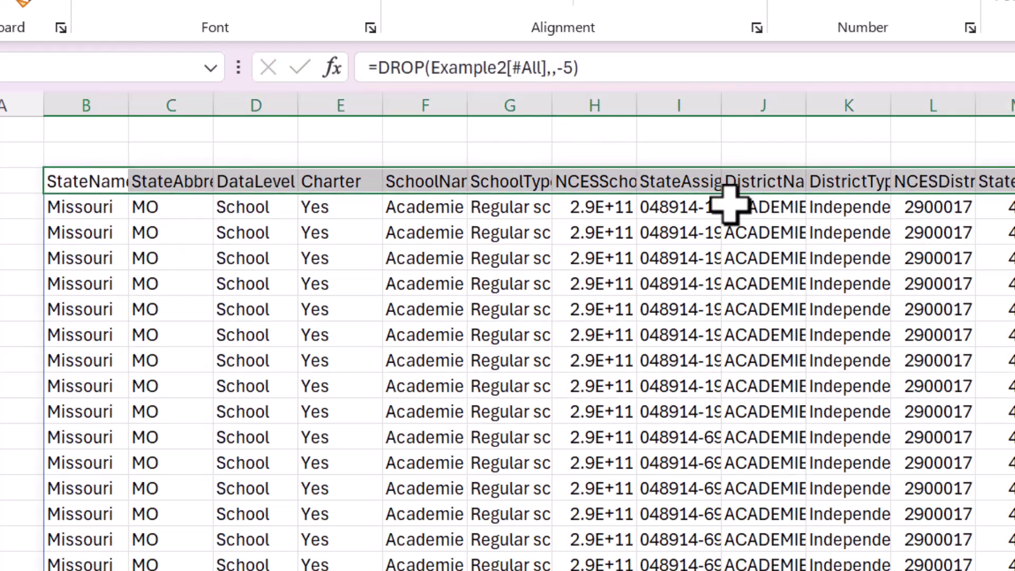
left_click(653, 238)
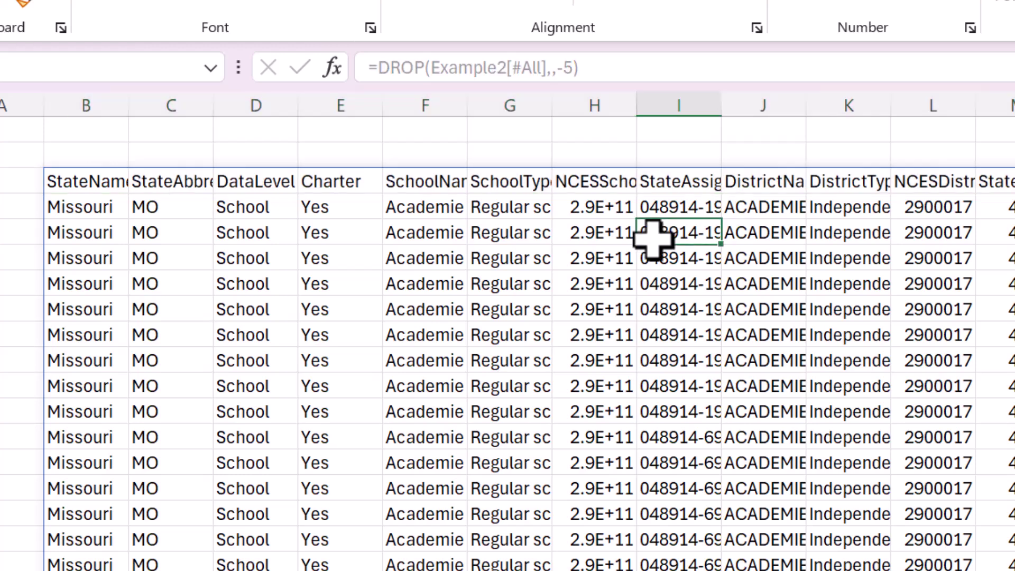